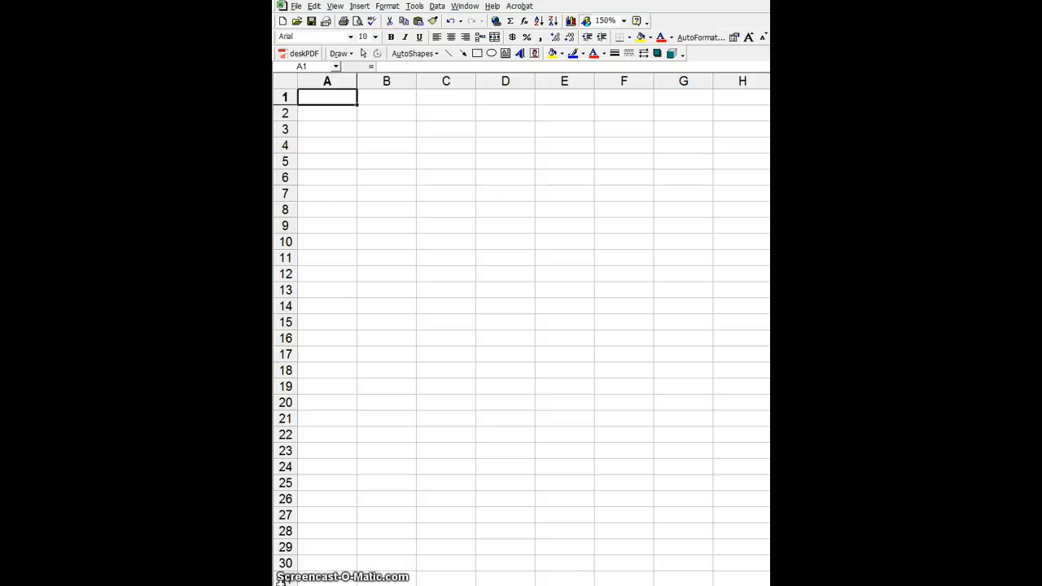
# - Enter 8:00 in cell A6, removing a stray semicolon along the way
pyautogui.click(341, 179)
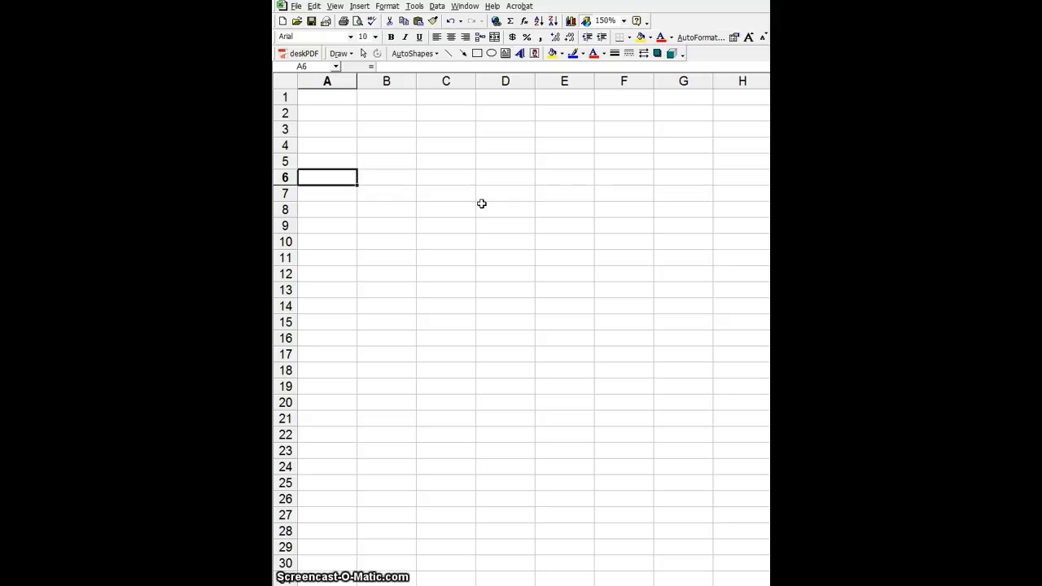
pyautogui.write('8')
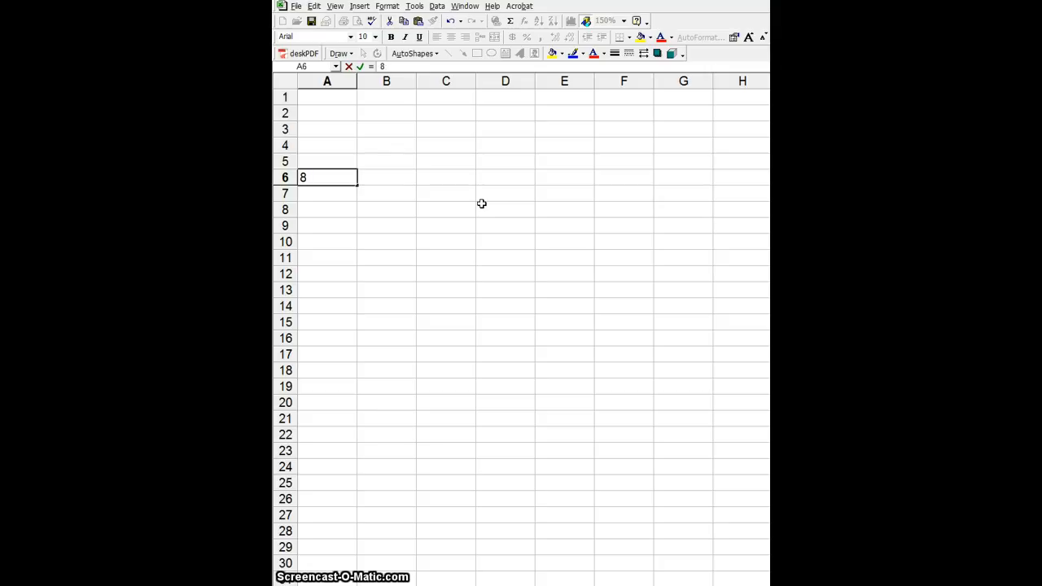
pyautogui.write(':')
pyautogui.write(';')
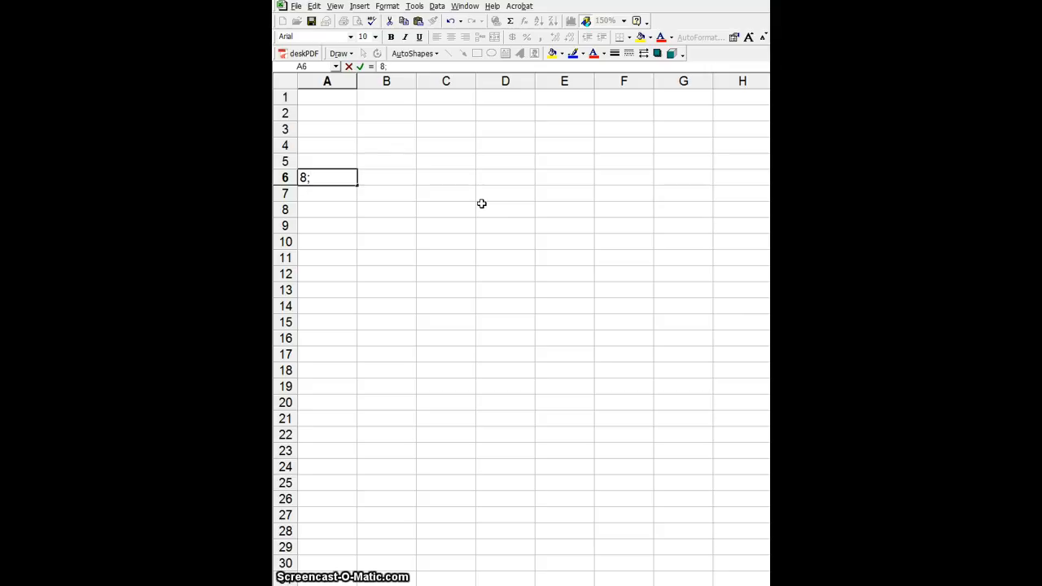
pyautogui.press('BackSpace')
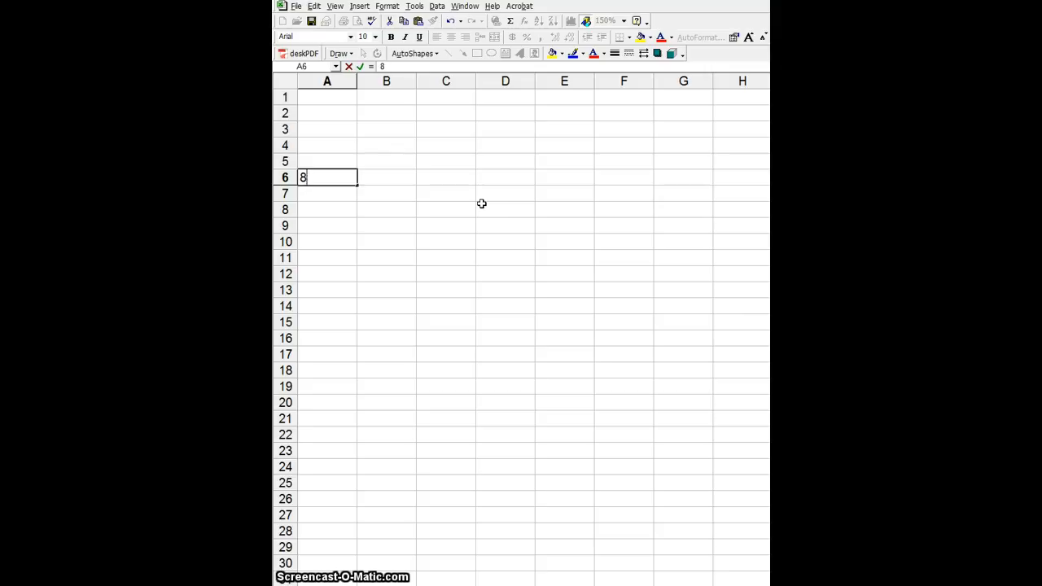
pyautogui.write(':00')
pyautogui.press('Return')
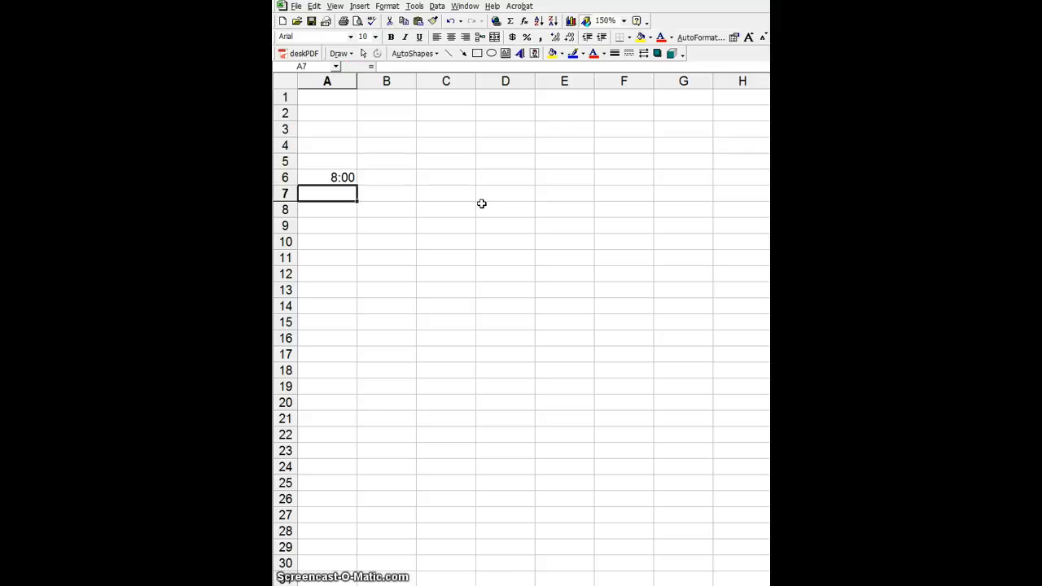
# - Enter 8:10, 8:20 and 8:30 in cells A7 to A9
pyautogui.write('8')
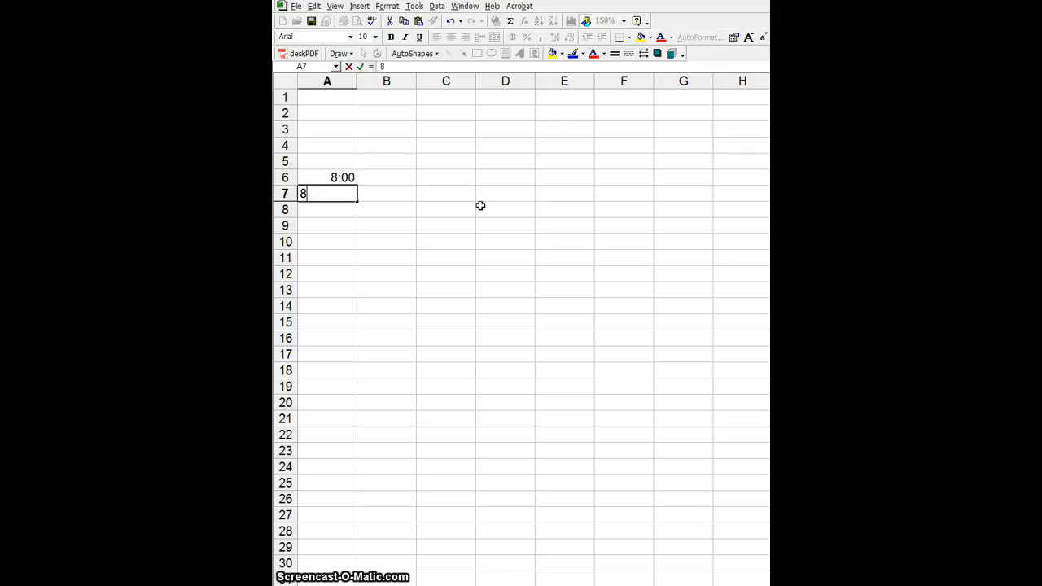
pyautogui.write(':10')
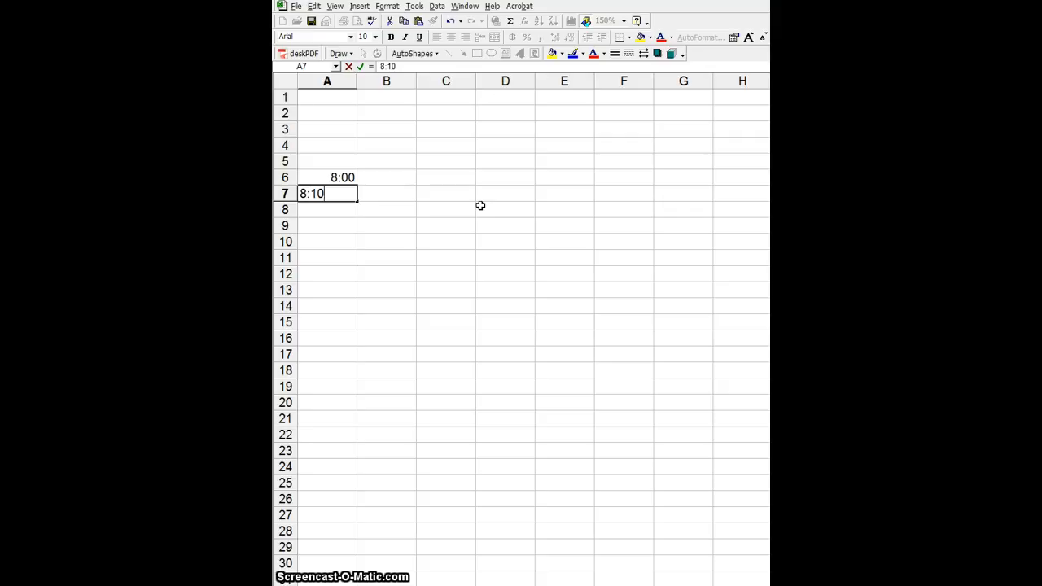
pyautogui.press('Return')
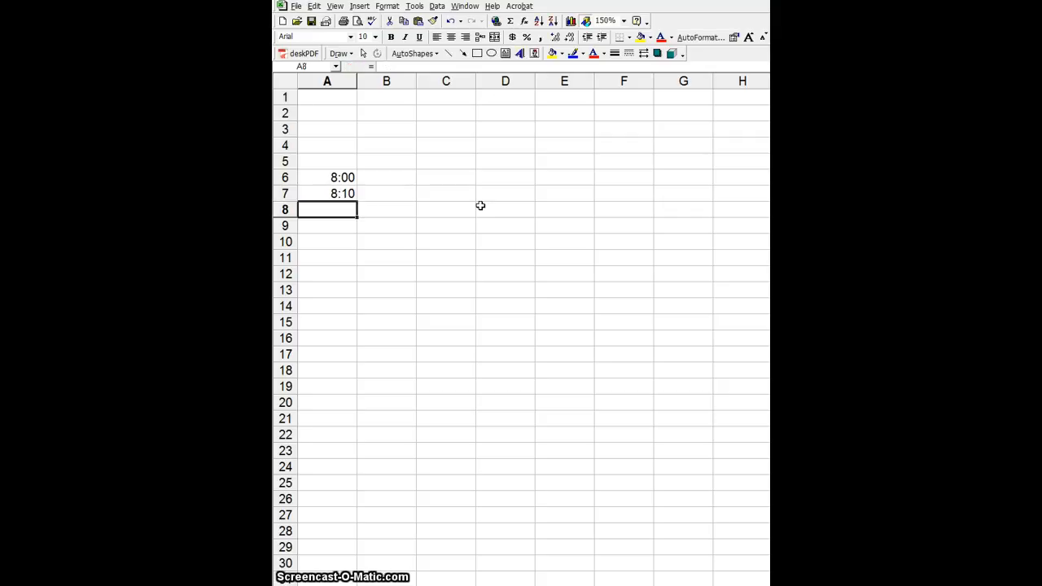
pyautogui.write('8:20')
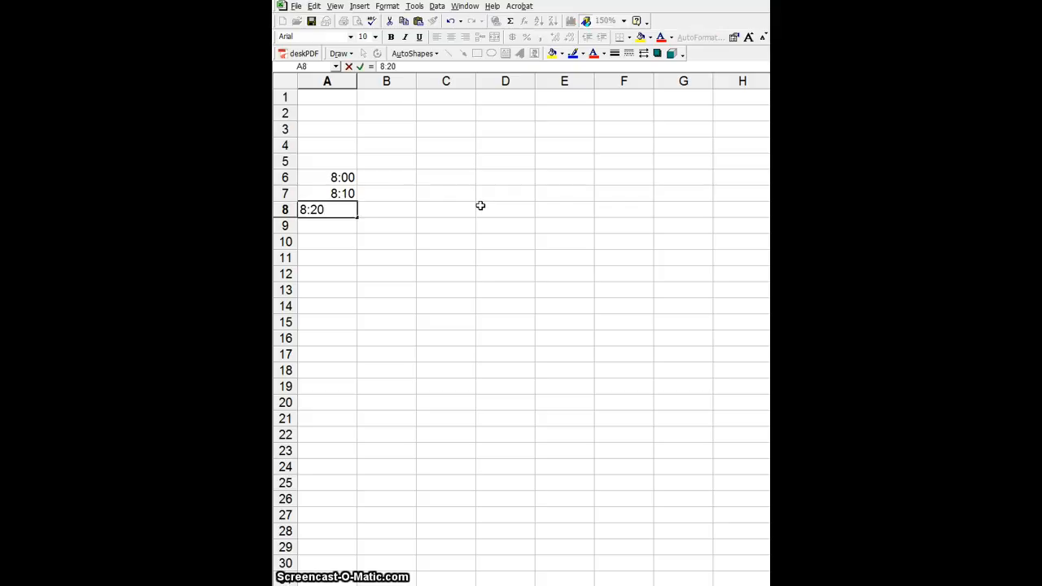
pyautogui.press('Return')
pyautogui.write('8:30')
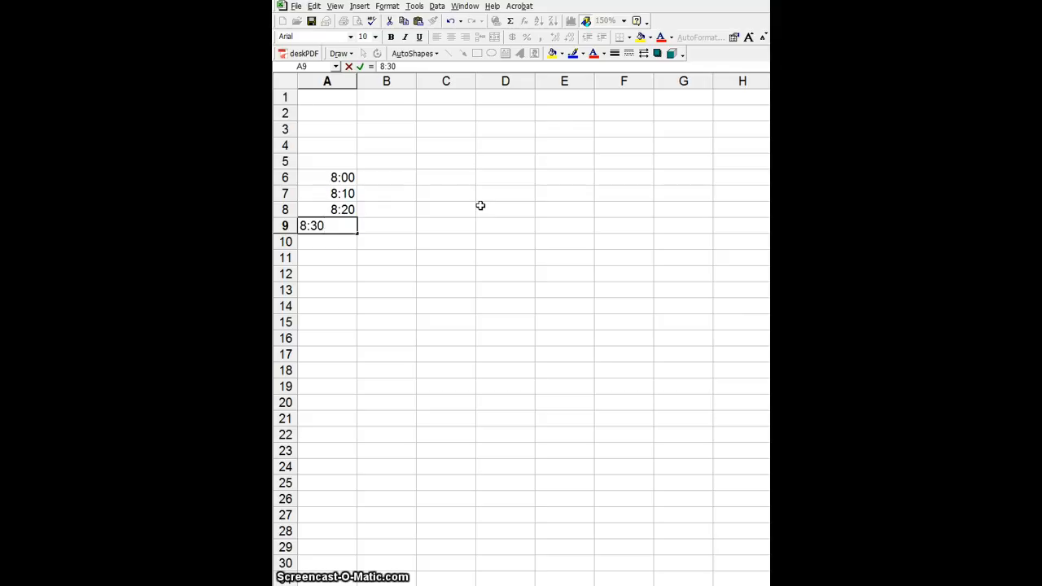
pyautogui.press('Return')
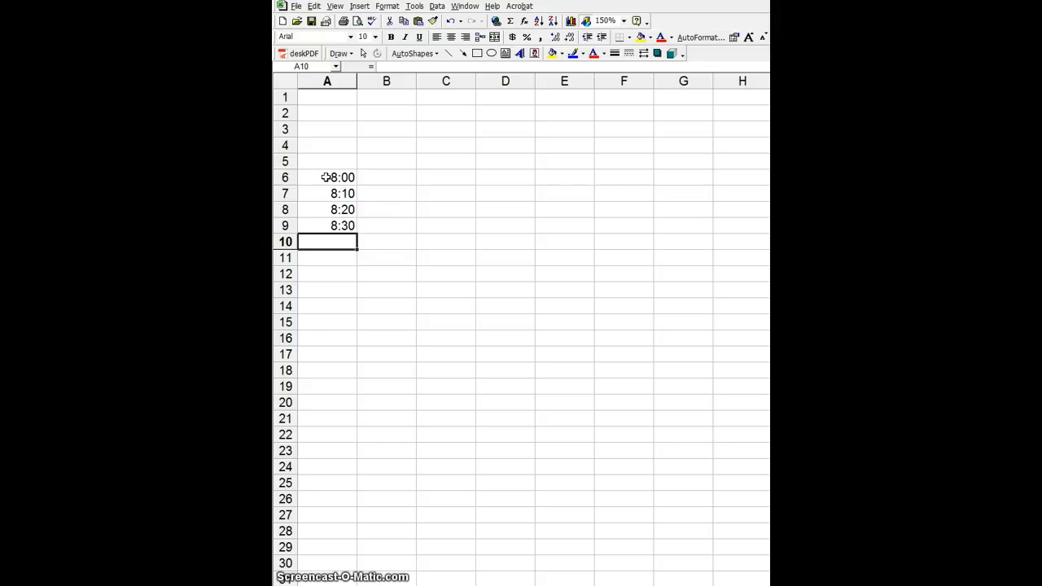
# - AutoFill the A6:A9 time pattern down to 11:00 in row 24
pyautogui.click(325, 177)
pyautogui.moveTo(326, 177); pyautogui.dragTo(330, 224)
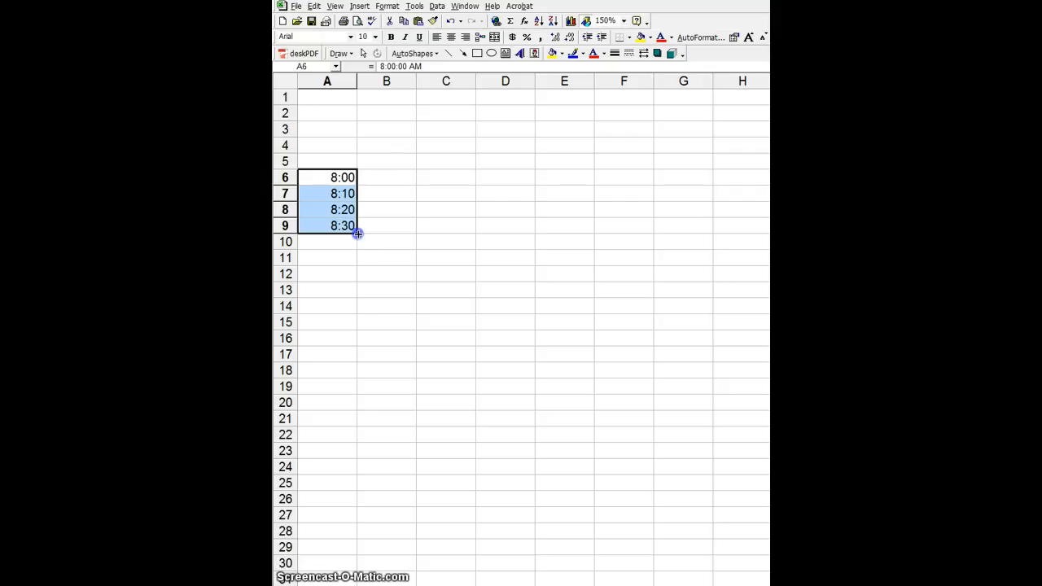
pyautogui.moveTo(357, 236); pyautogui.dragTo(347, 468)
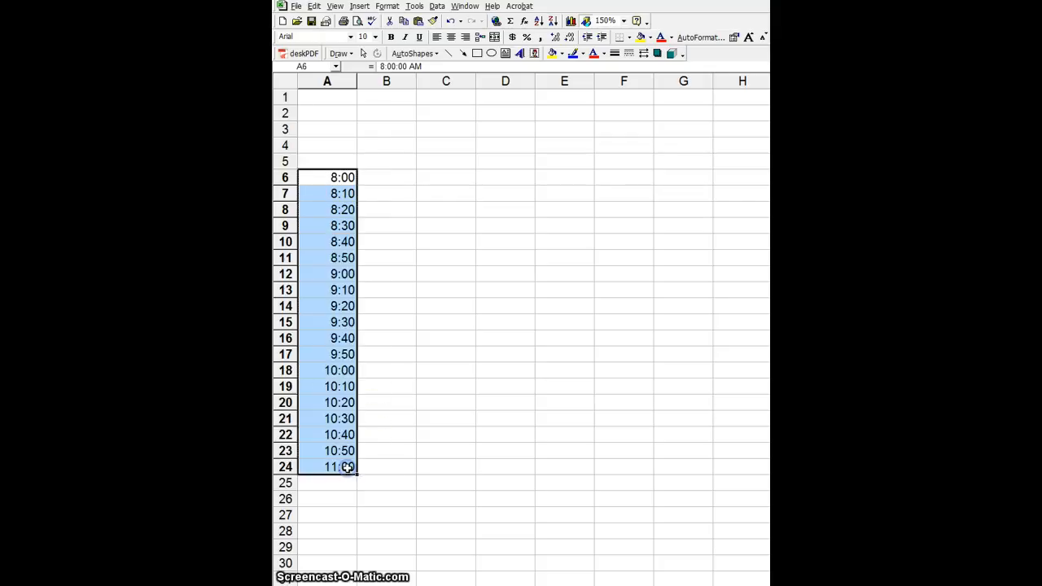
pyautogui.click(420, 468)
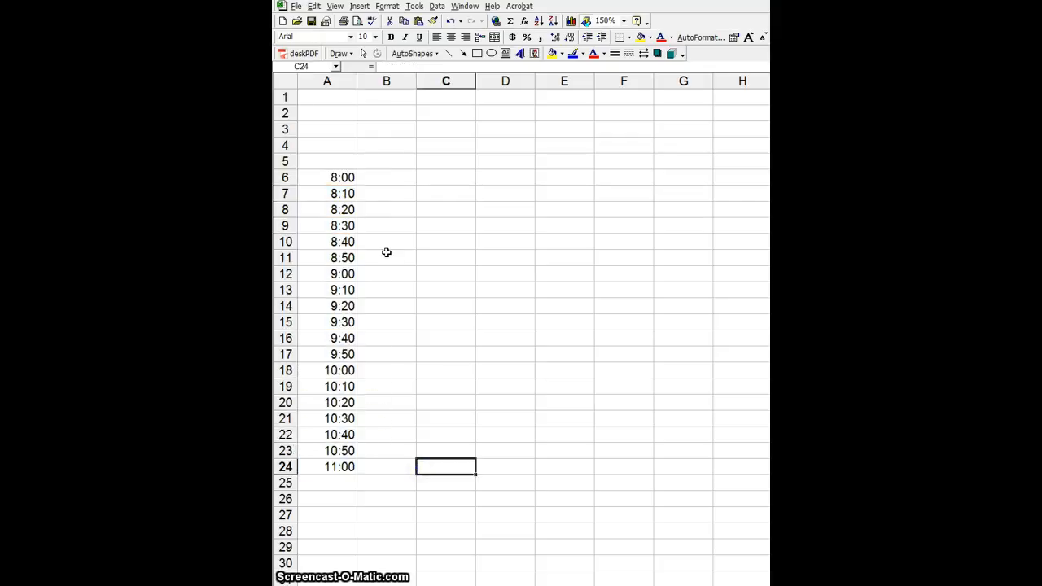
# - Check the filled times, then extend the series past 11:00 to row 29
pyautogui.click(352, 242)
pyautogui.click(351, 258)
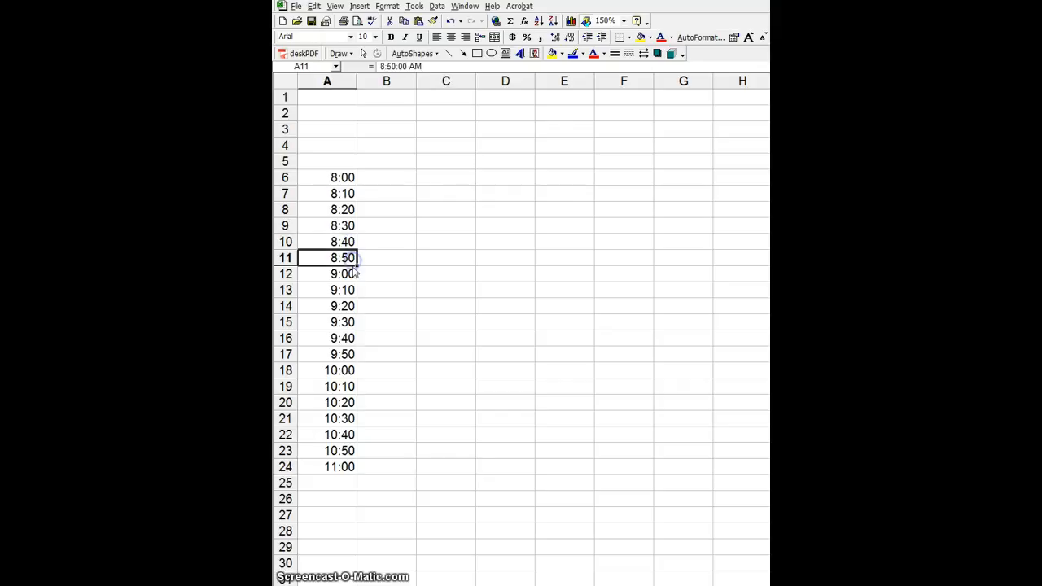
pyautogui.click(350, 275)
pyautogui.click(352, 470)
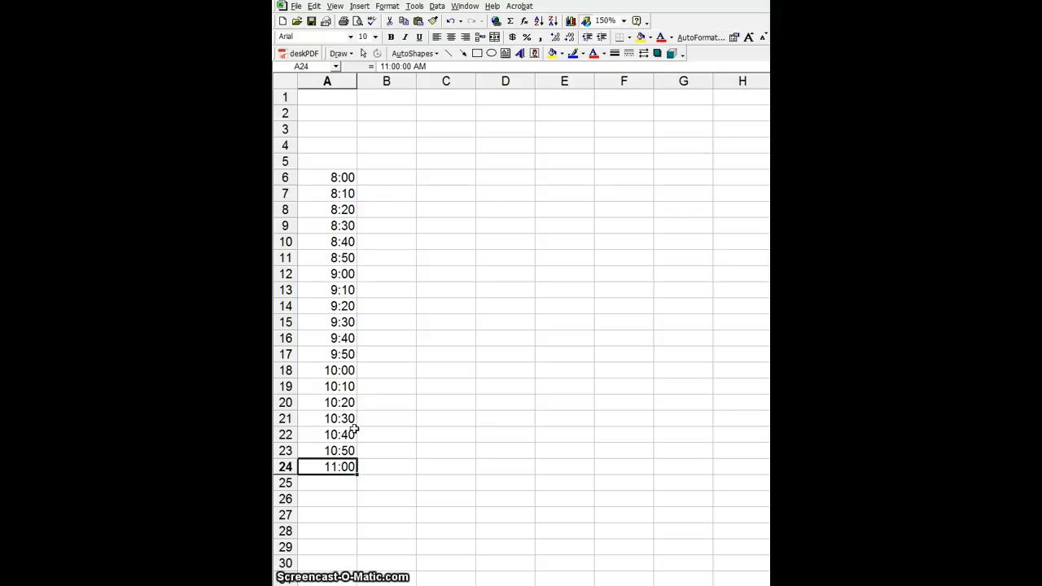
pyautogui.moveTo(351, 431); pyautogui.dragTo(357, 561)
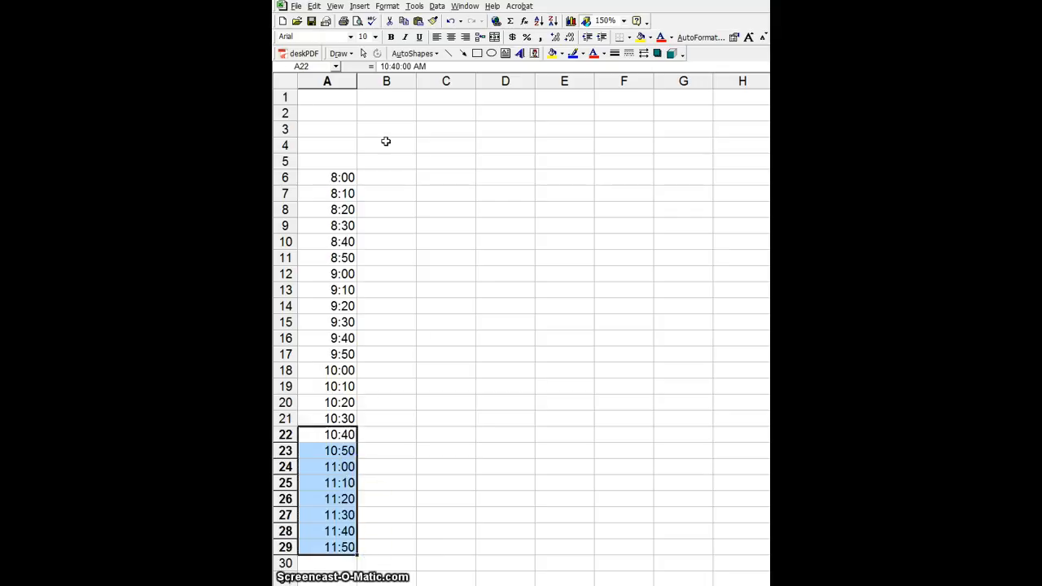
# - Undo the earlier fills, then trial and undo a fill of A6:A9 to row 23
pyautogui.click(451, 20)
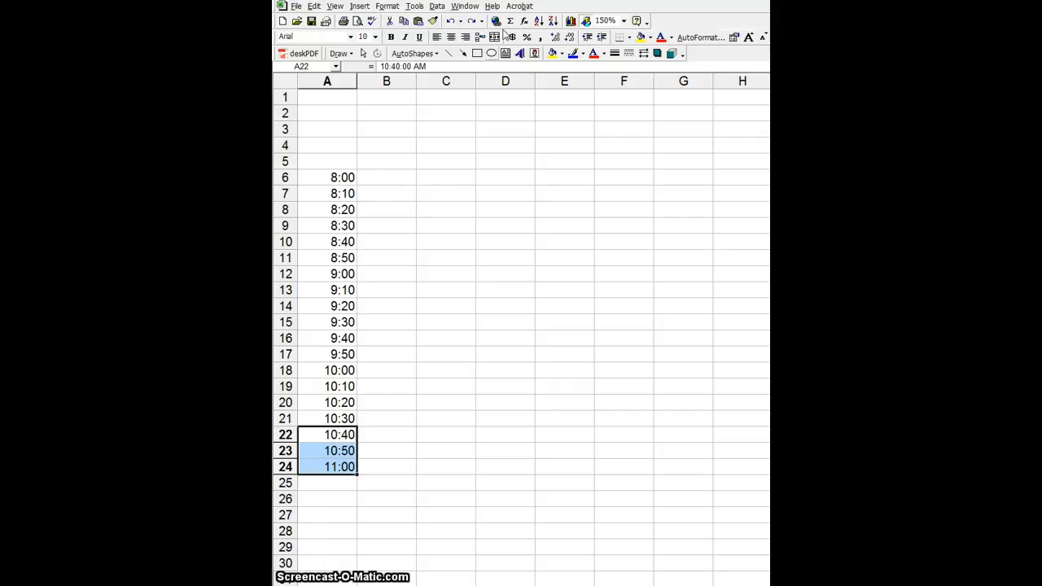
pyautogui.click(451, 20)
pyautogui.click(336, 180)
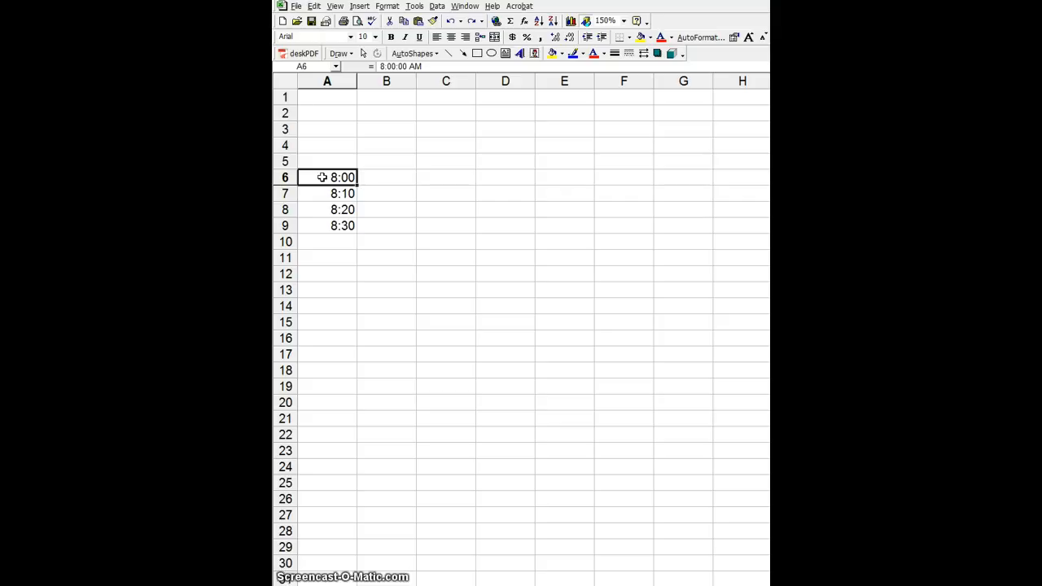
pyautogui.moveTo(321, 178); pyautogui.dragTo(321, 227)
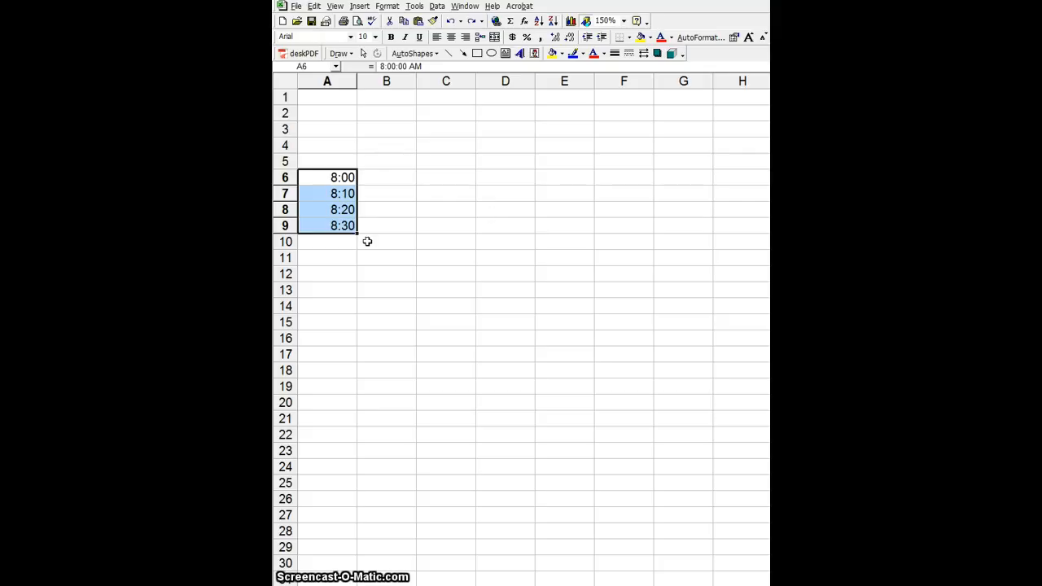
pyautogui.moveTo(357, 234); pyautogui.dragTo(356, 469)
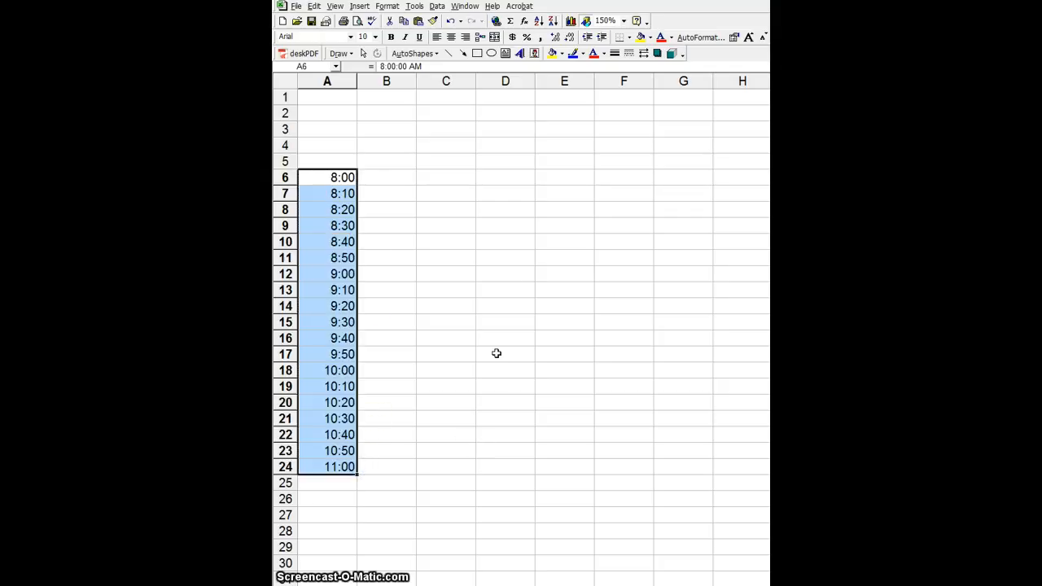
pyautogui.click(450, 21)
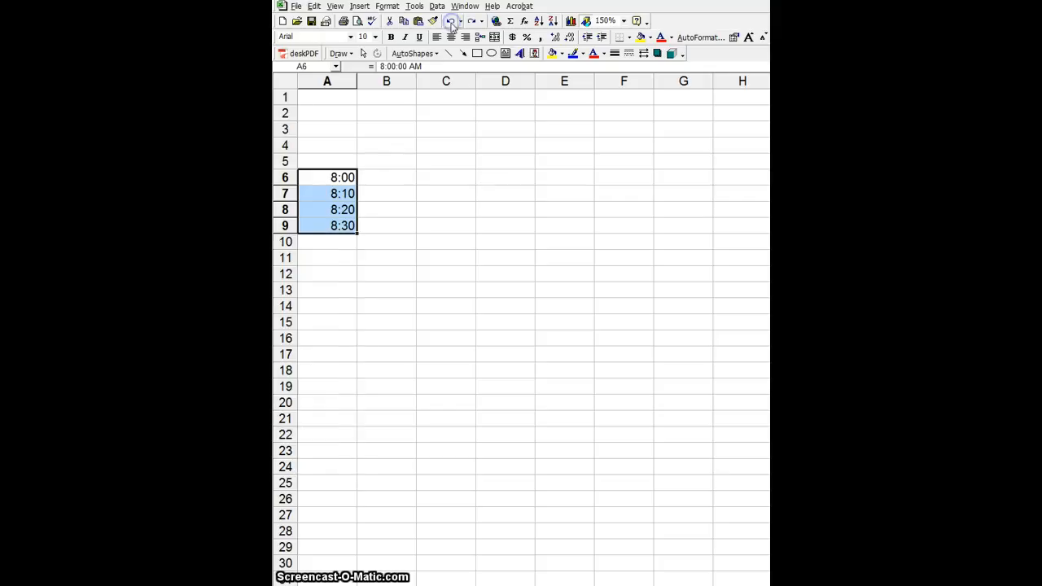
# - Try and undo an hourly fill from 8:00, then AutoFill A6:A9 to 11:00 in A24
pyautogui.click(328, 177)
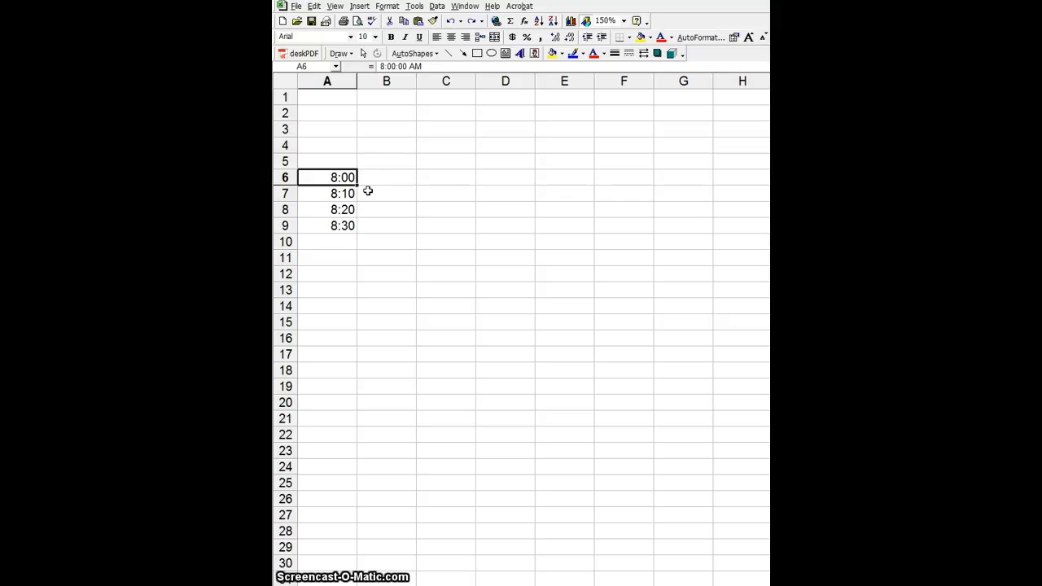
pyautogui.moveTo(357, 185); pyautogui.dragTo(363, 244)
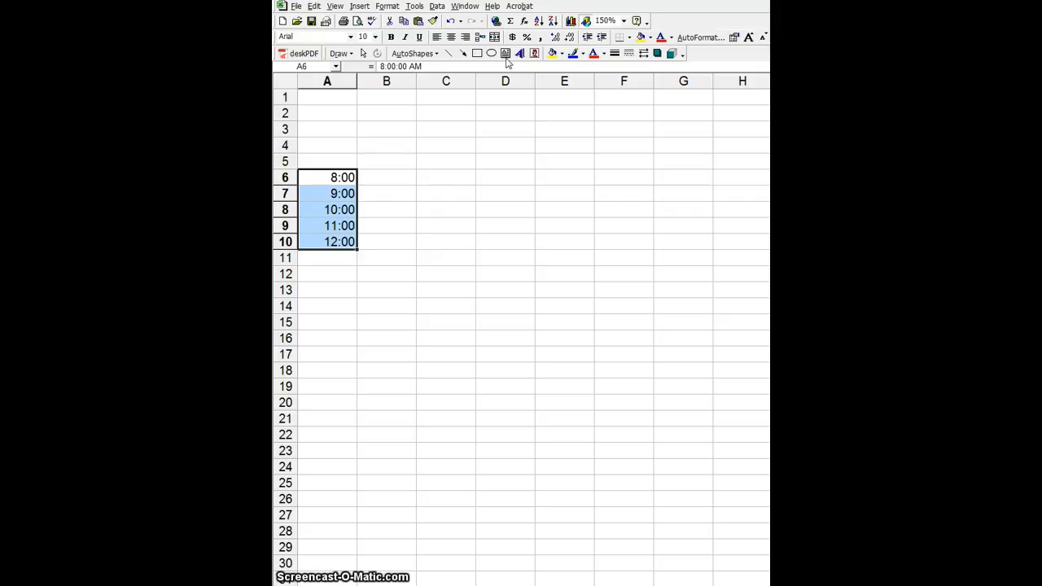
pyautogui.click(450, 20)
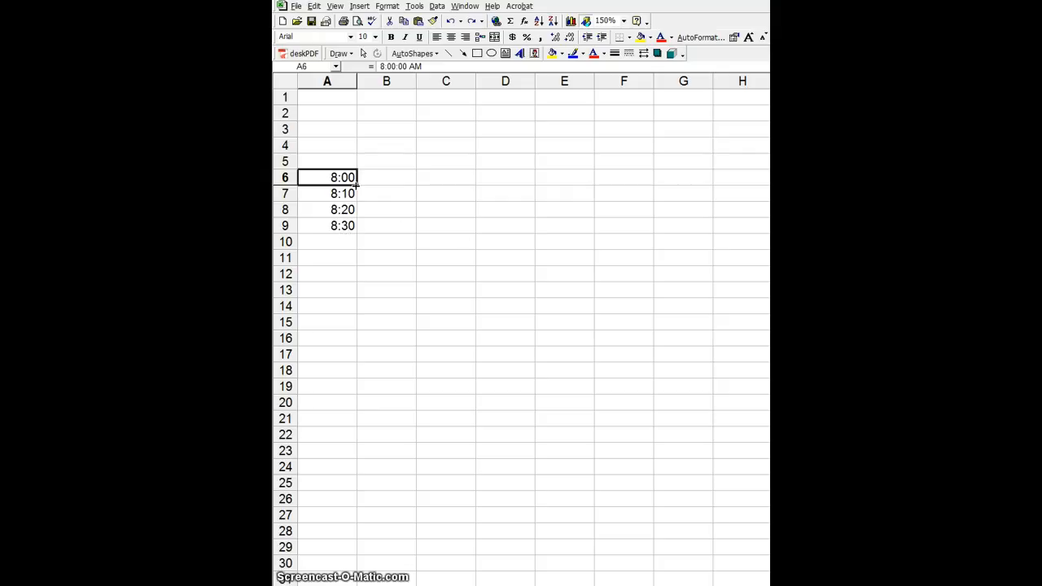
pyautogui.moveTo(336, 177); pyautogui.dragTo(344, 226)
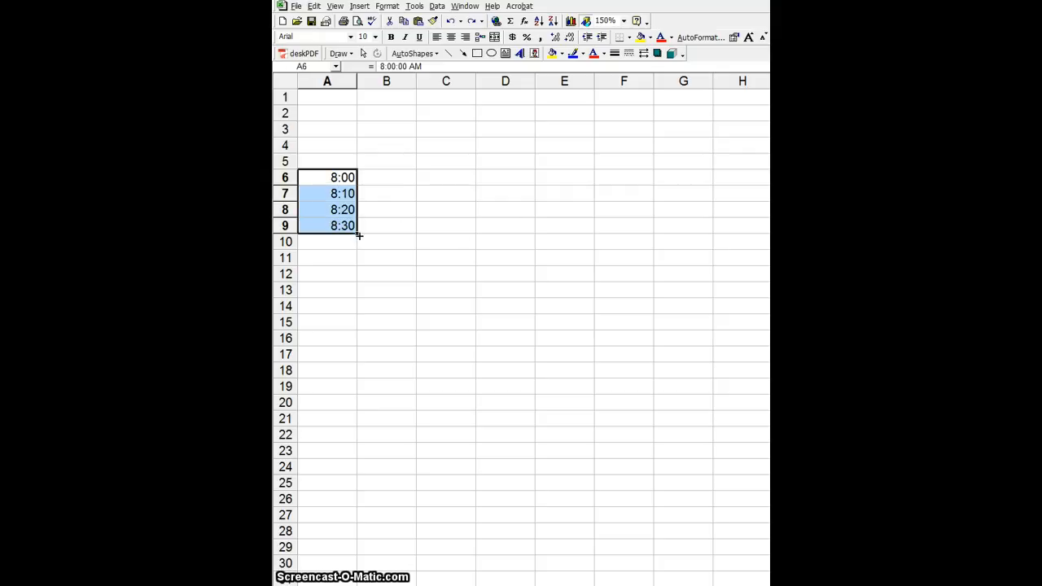
pyautogui.moveTo(356, 235); pyautogui.dragTo(348, 476)
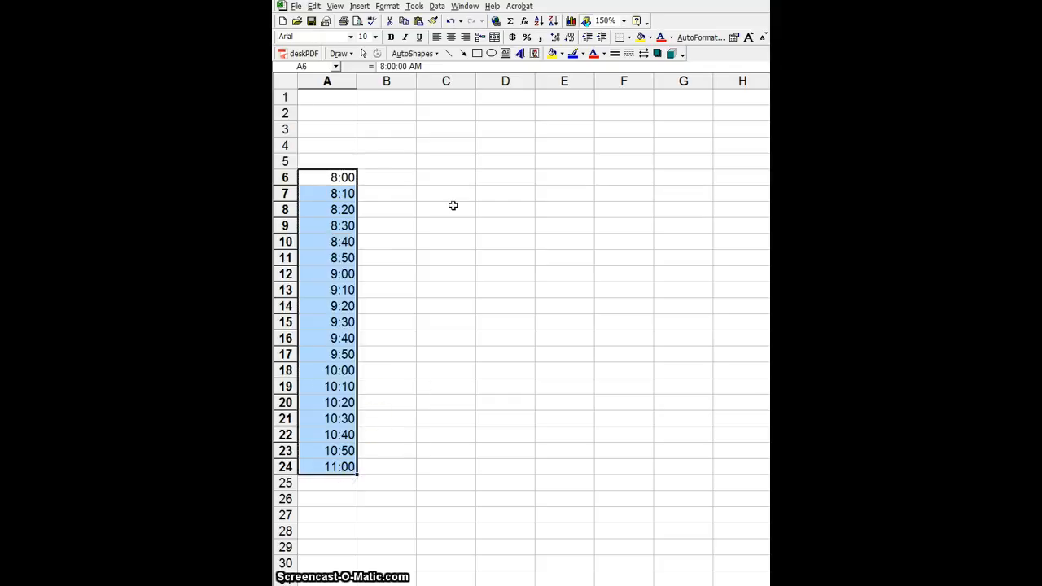
# - Type Jan and Feb in C6:C7 and AutoFill the months through Dec in C17
pyautogui.click(456, 179)
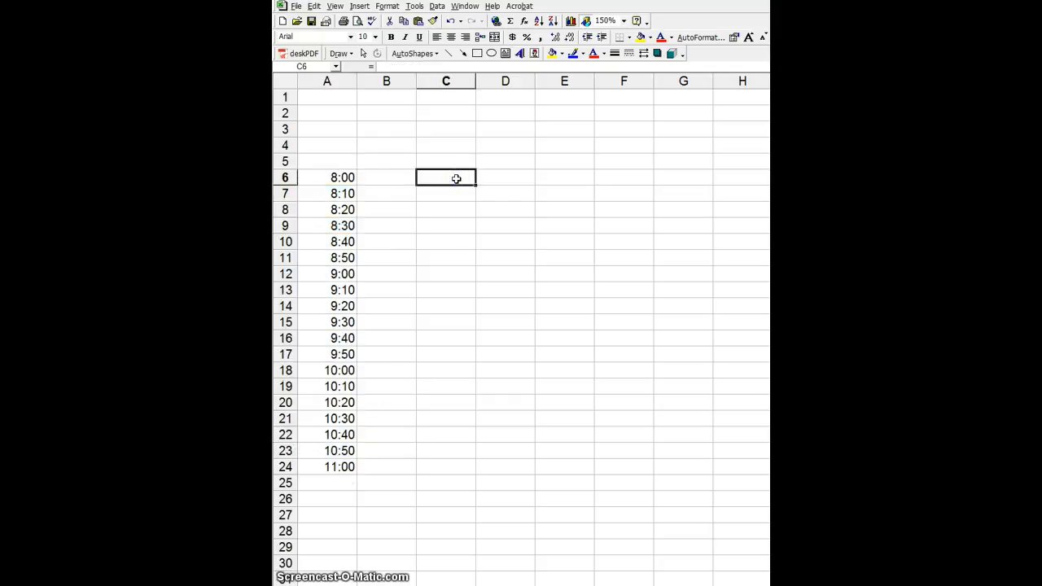
pyautogui.write('Jan')
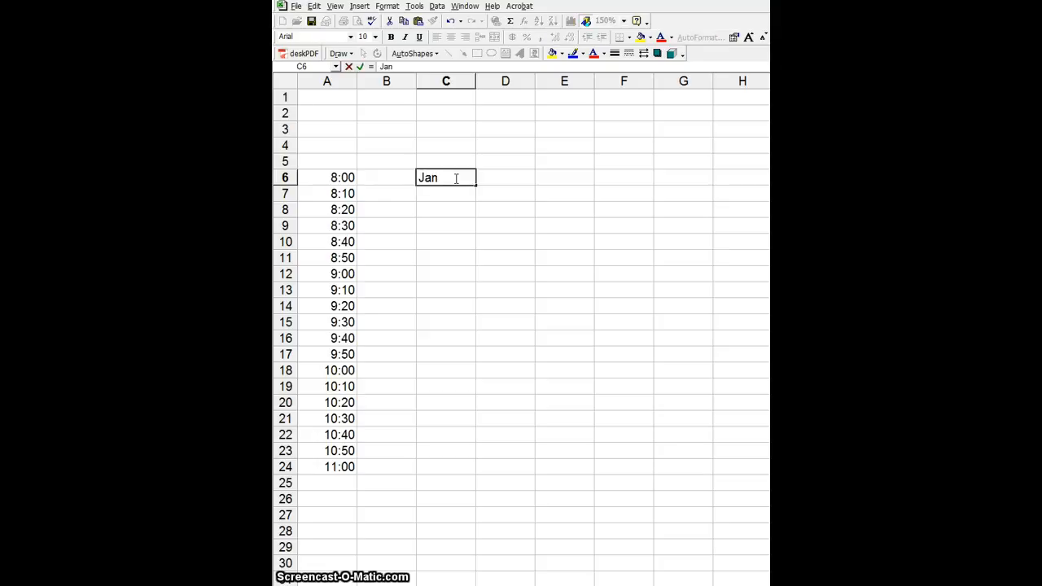
pyautogui.press('Return')
pyautogui.write('F')
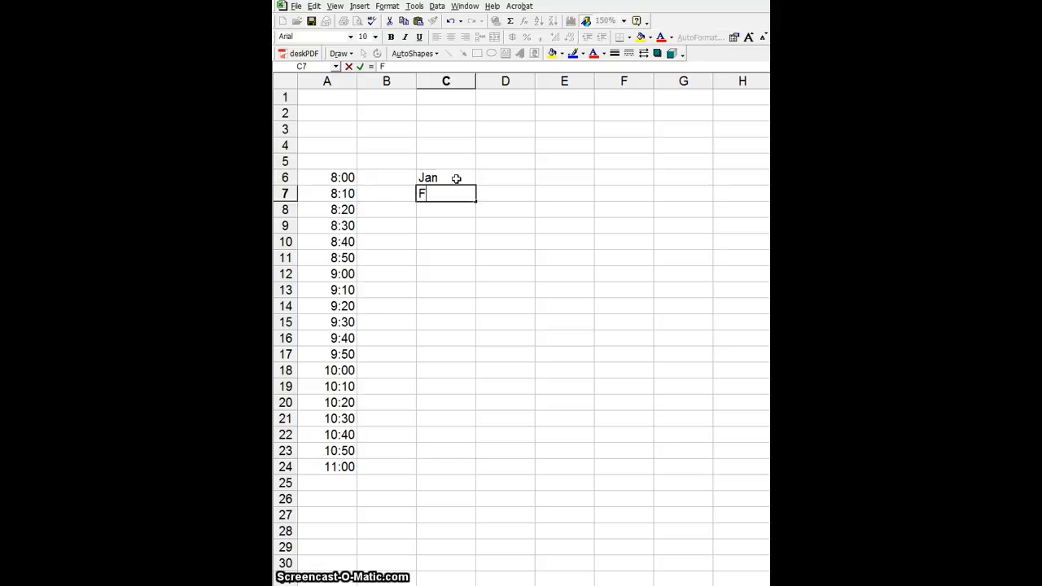
pyautogui.write('eb')
pyautogui.press('Return')
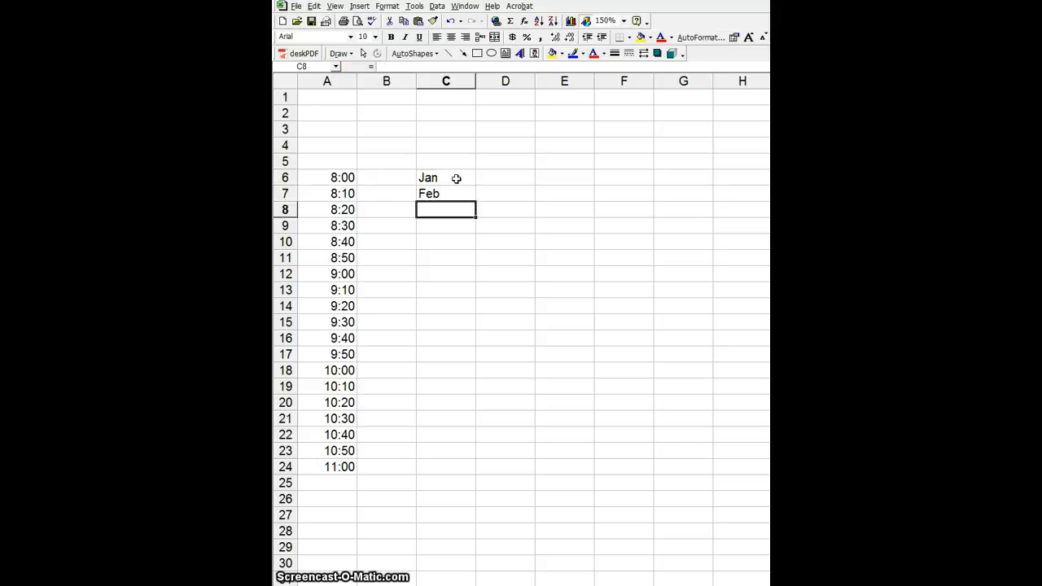
pyautogui.write('Mar')
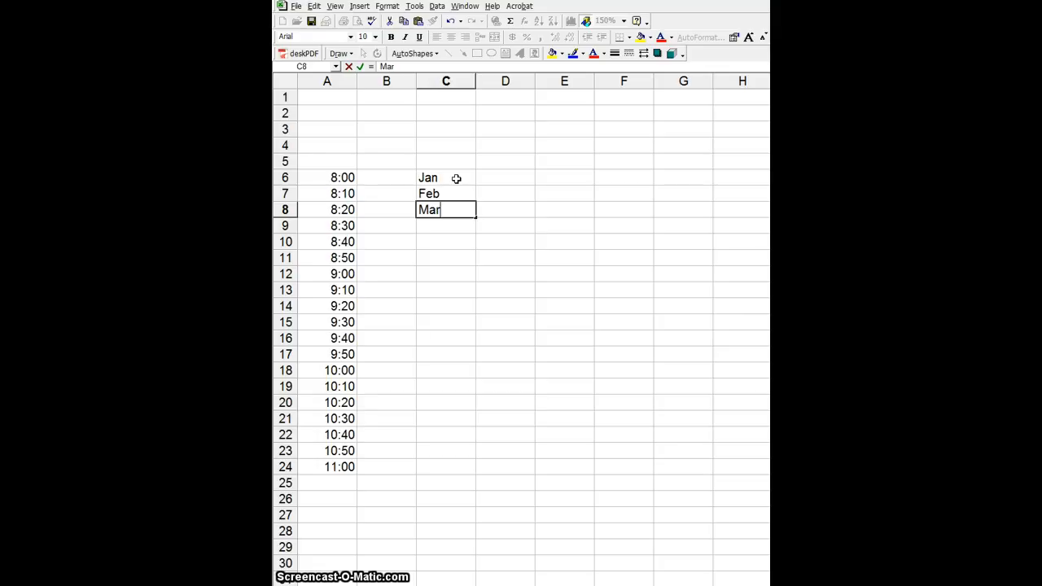
pyautogui.moveTo(457, 177); pyautogui.dragTo(467, 356)
pyautogui.click(530, 321)
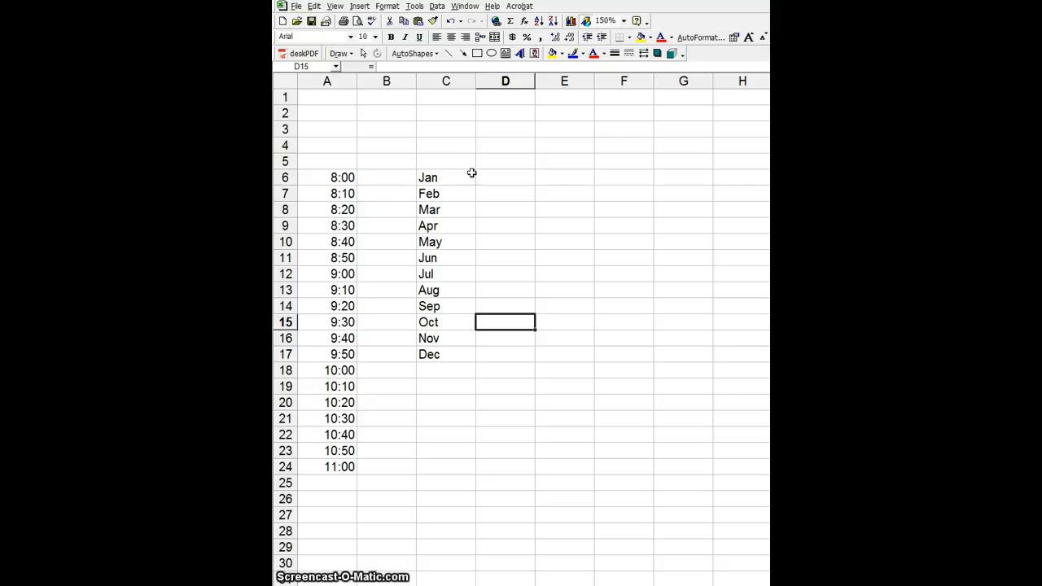
# - Enter Sun, Mon, Tue in E6:E8 and AutoFill the weekdays down to E19
pyautogui.click(561, 178)
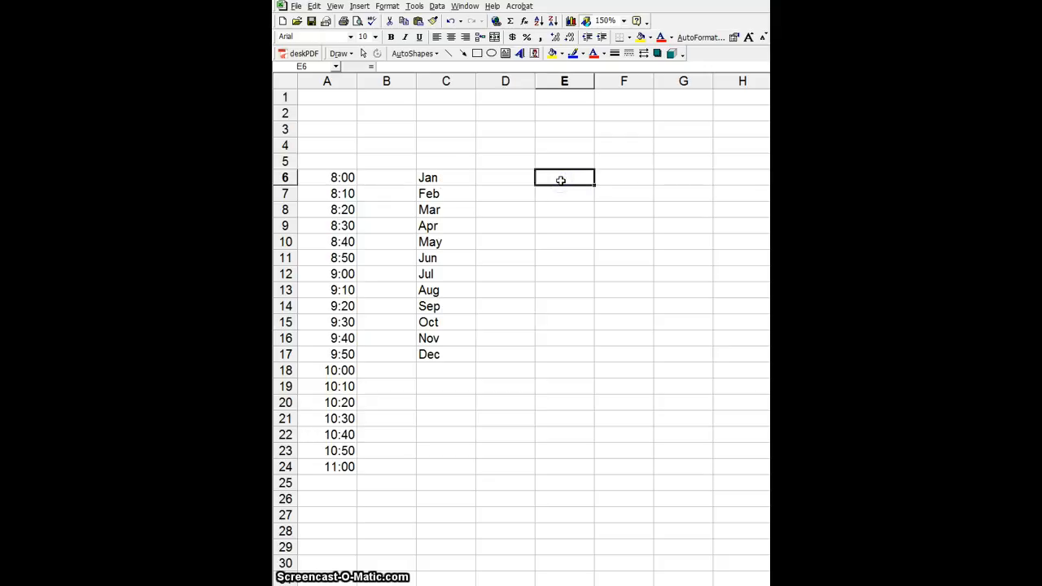
pyautogui.write('Sun')
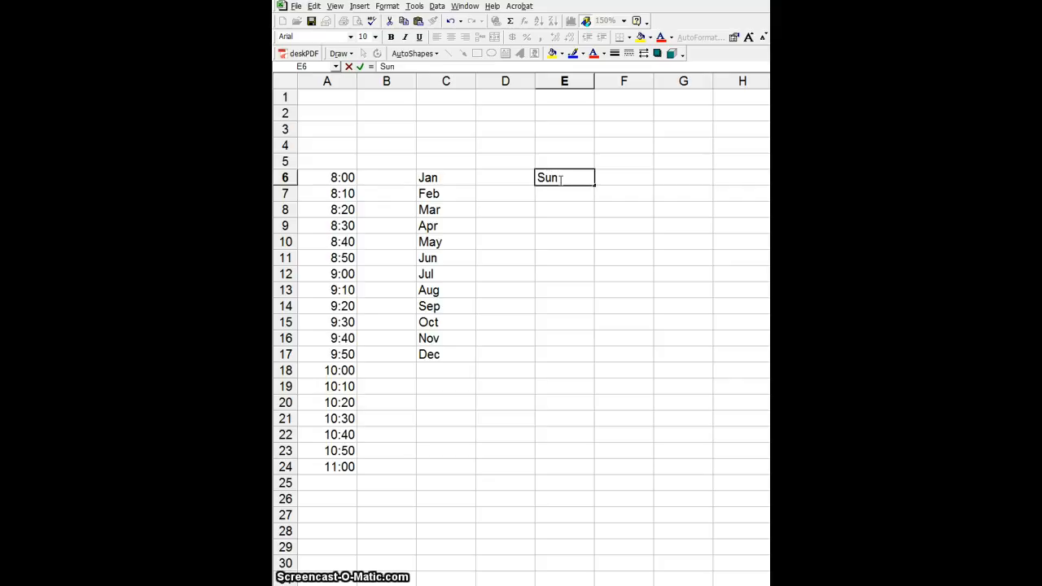
pyautogui.press('Return')
pyautogui.write('Mon')
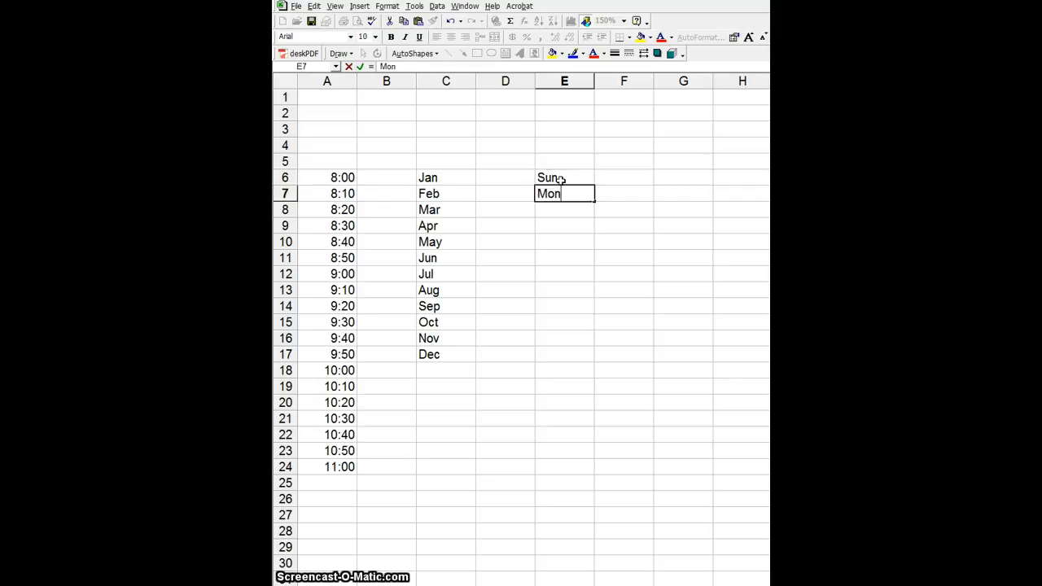
pyautogui.press('Return')
pyautogui.write('Tue')
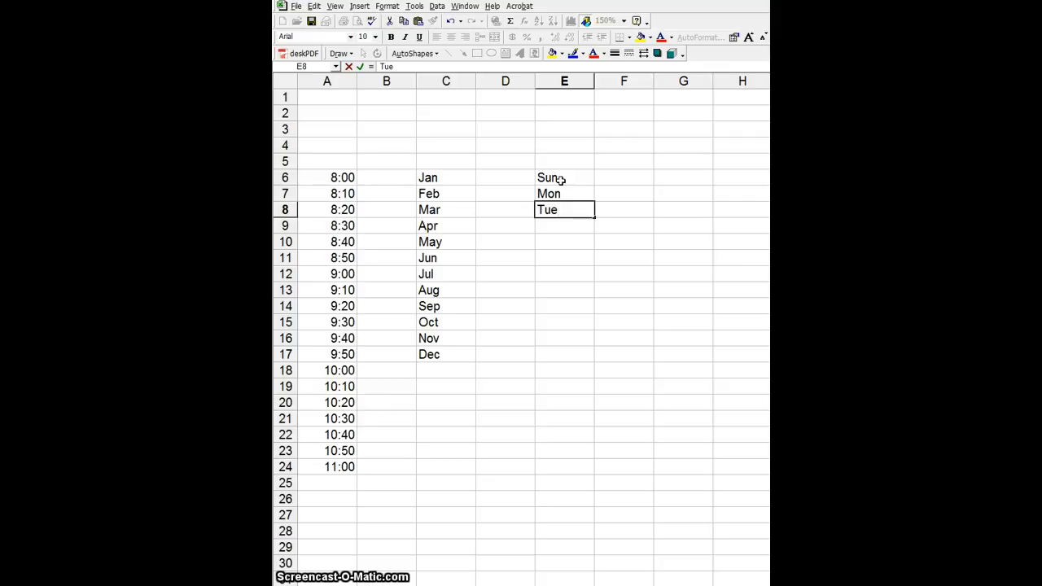
pyautogui.press('Return')
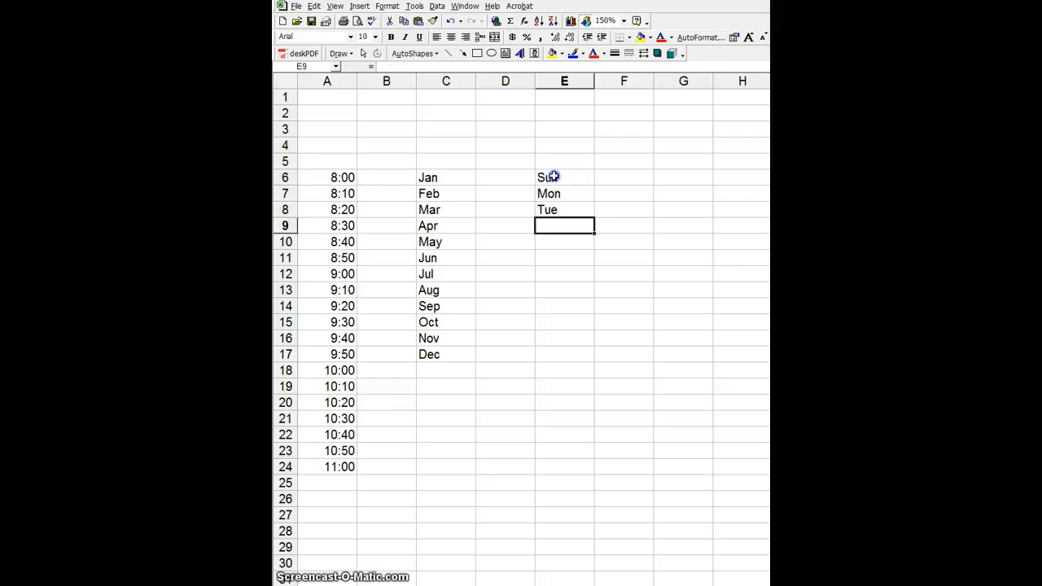
pyautogui.moveTo(553, 177); pyautogui.dragTo(552, 209)
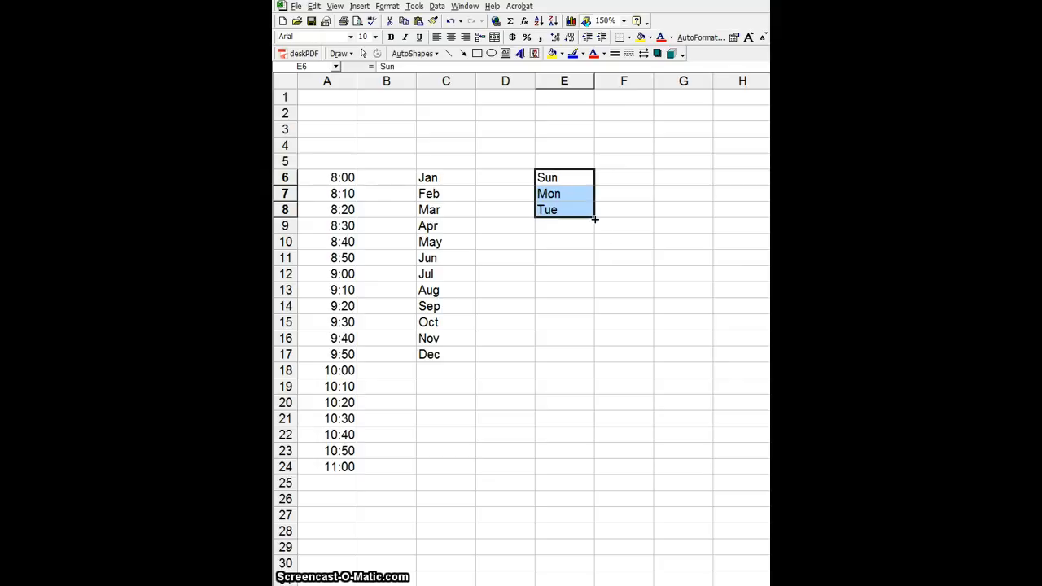
pyautogui.moveTo(595, 216); pyautogui.dragTo(592, 394)
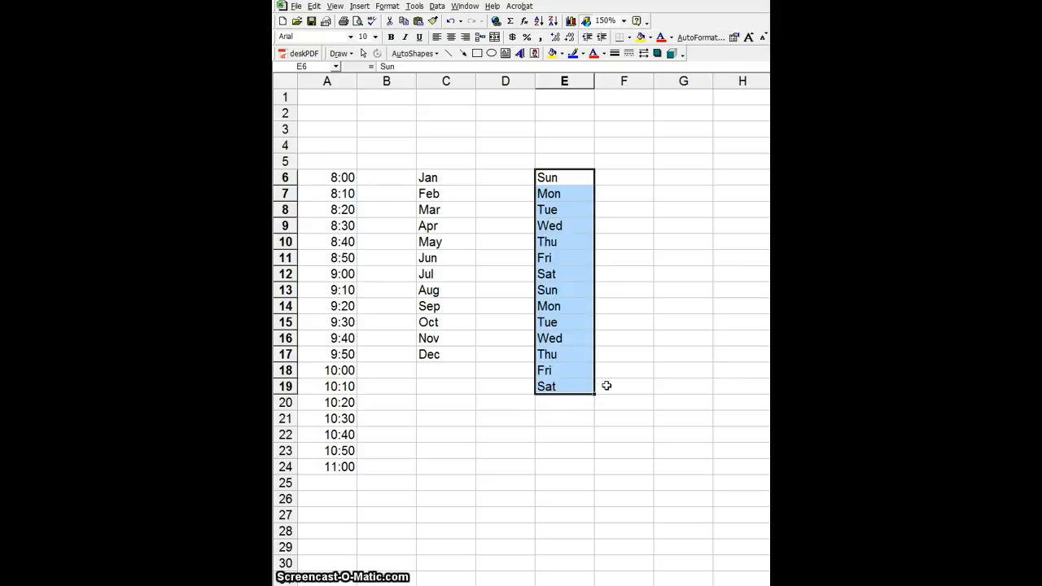
pyautogui.click(573, 277)
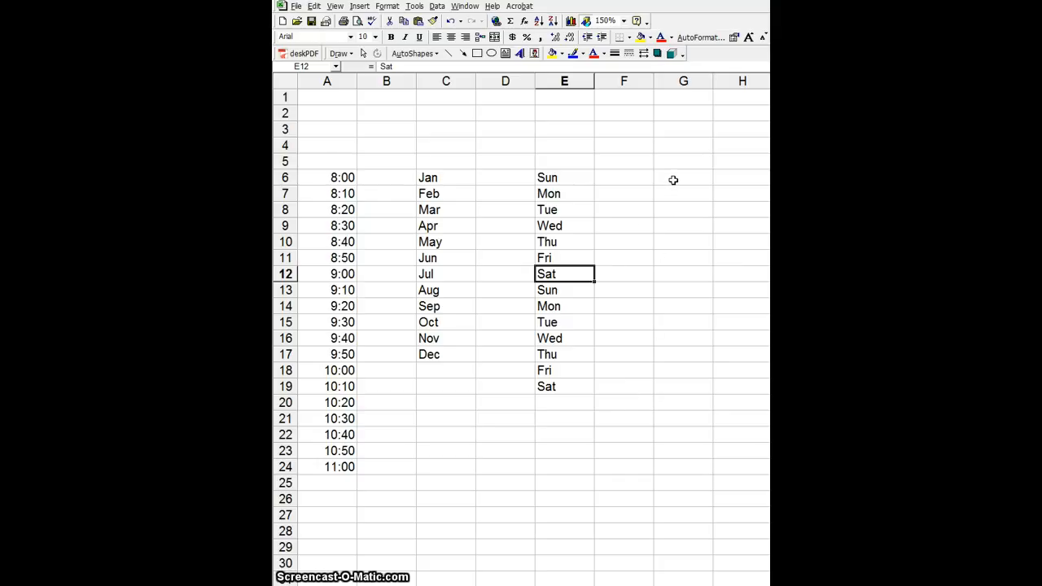
# - Enter Trash, Mow, Dishes in G6:G8 and AutoFill the pattern down to G23
pyautogui.click(674, 180)
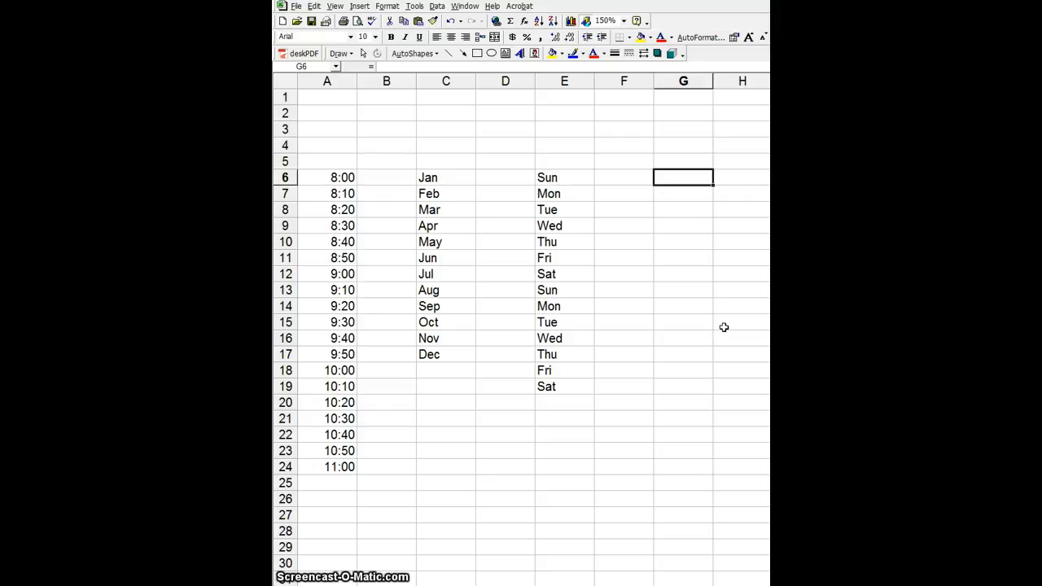
pyautogui.write('Trash')
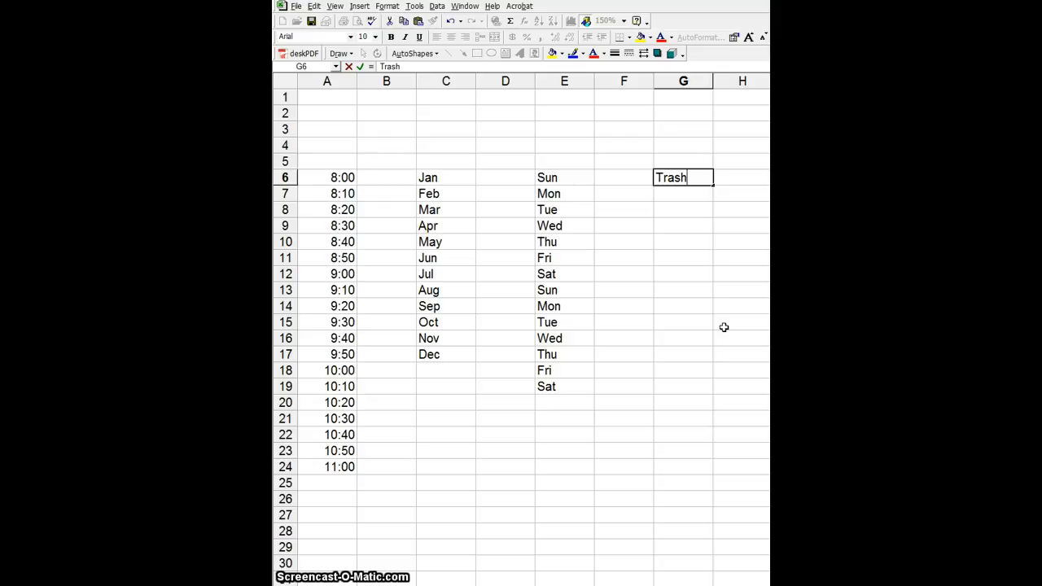
pyautogui.press('Return')
pyautogui.write('Mow')
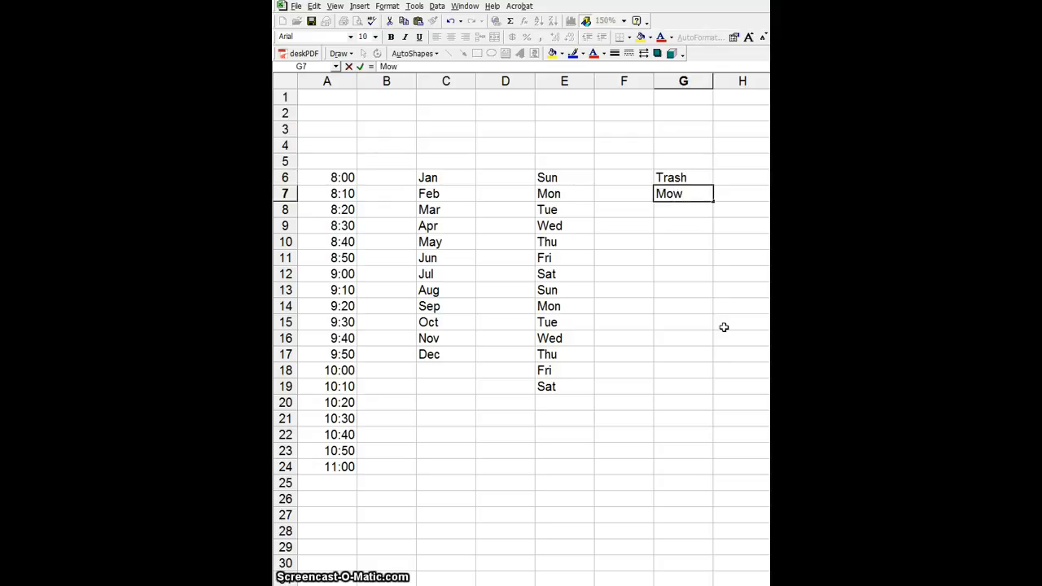
pyautogui.press('Return')
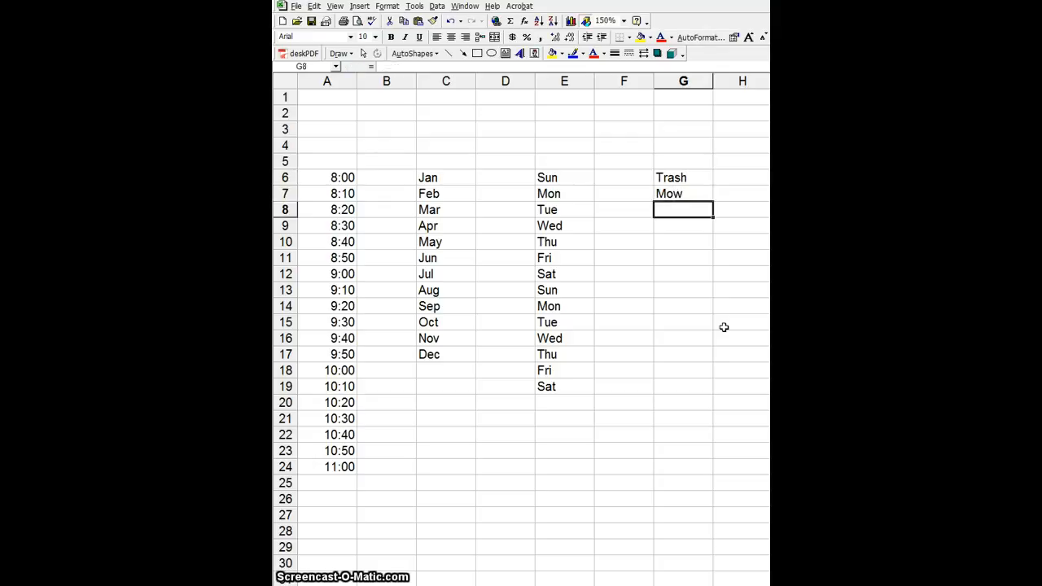
pyautogui.write('Dishes')
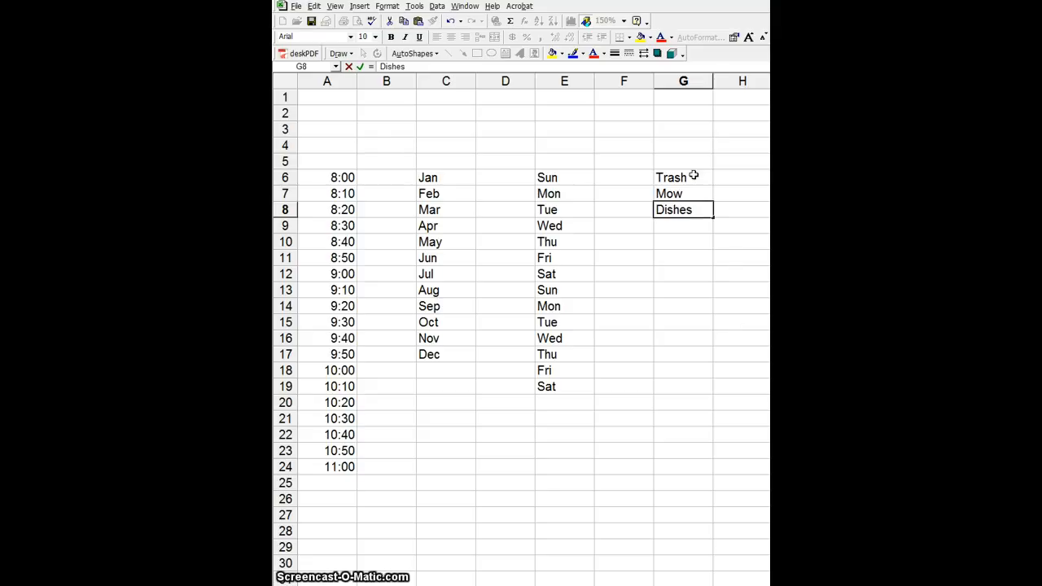
pyautogui.moveTo(681, 178); pyautogui.dragTo(684, 209)
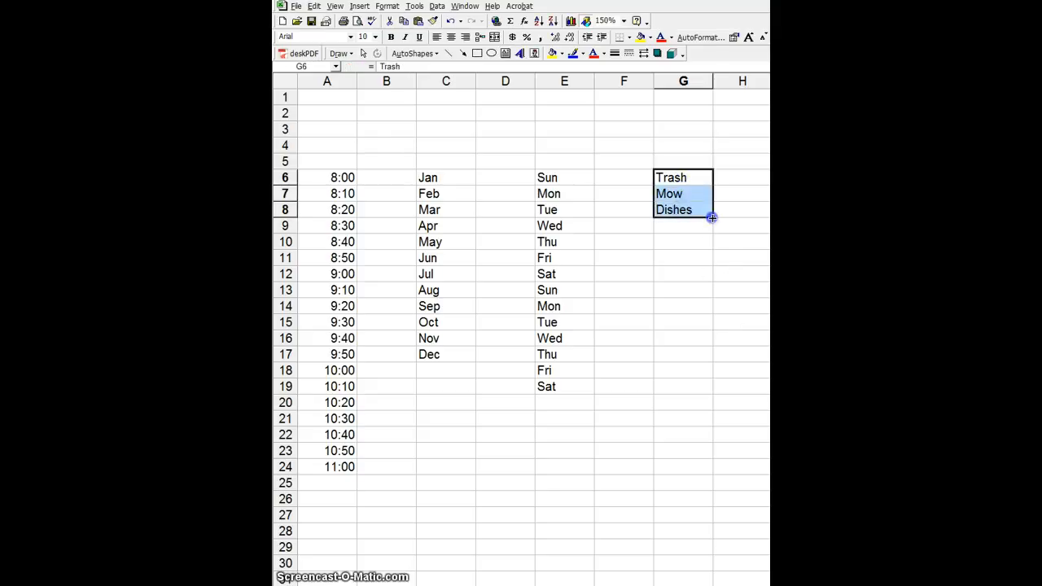
pyautogui.moveTo(712, 217); pyautogui.dragTo(709, 457)
pyautogui.click(736, 367)
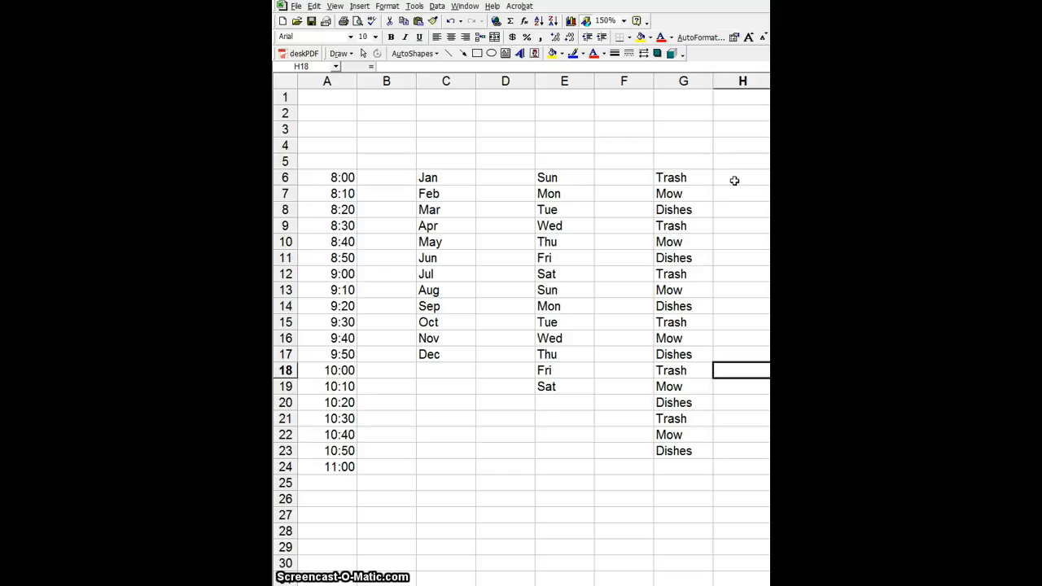
# - Fill H6 yellow, H7 orange and H8 red
pyautogui.click(734, 178)
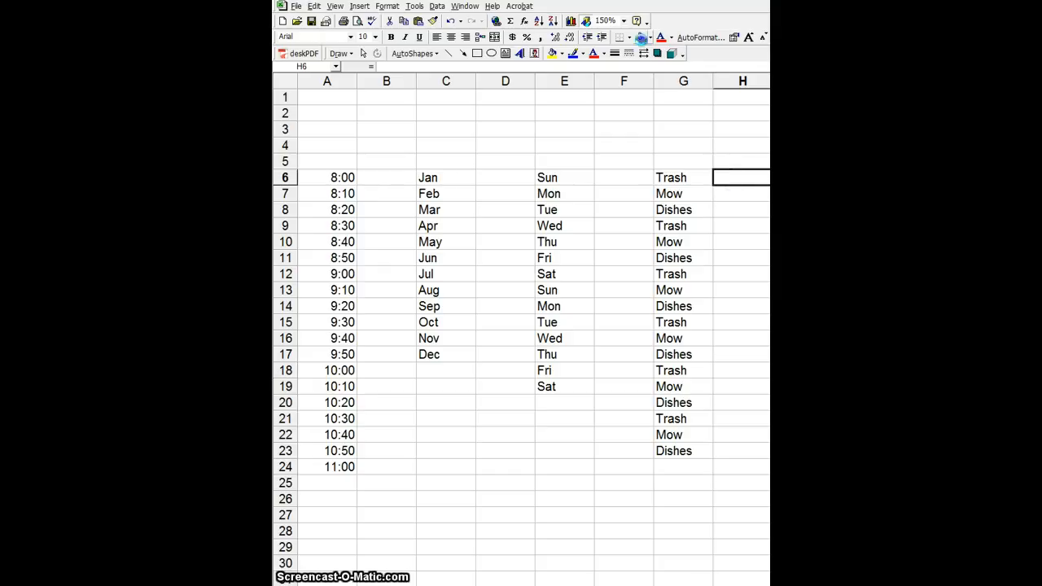
pyautogui.click(641, 38)
pyautogui.click(747, 196)
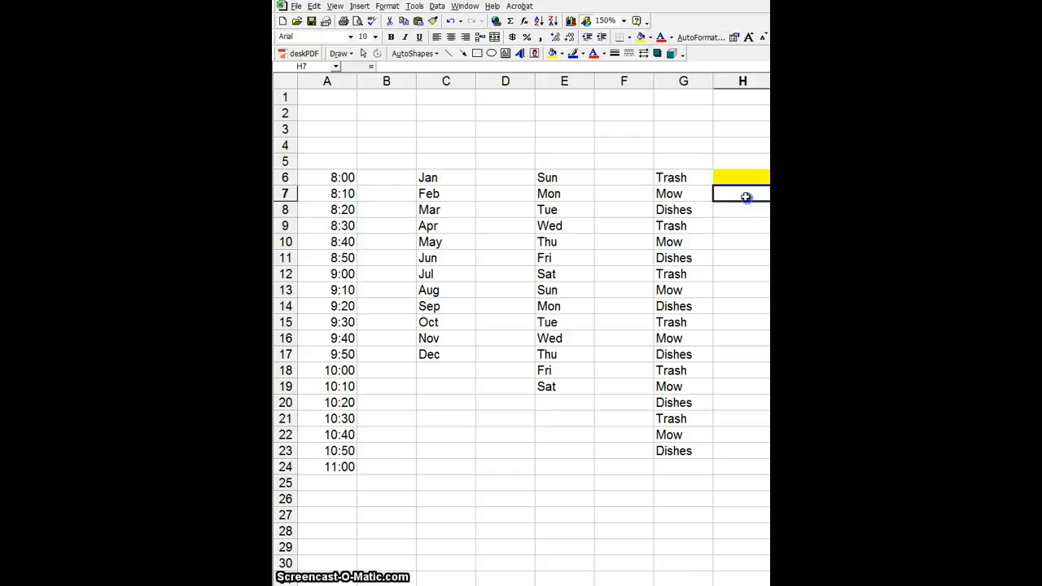
pyautogui.click(649, 38)
pyautogui.click(658, 97)
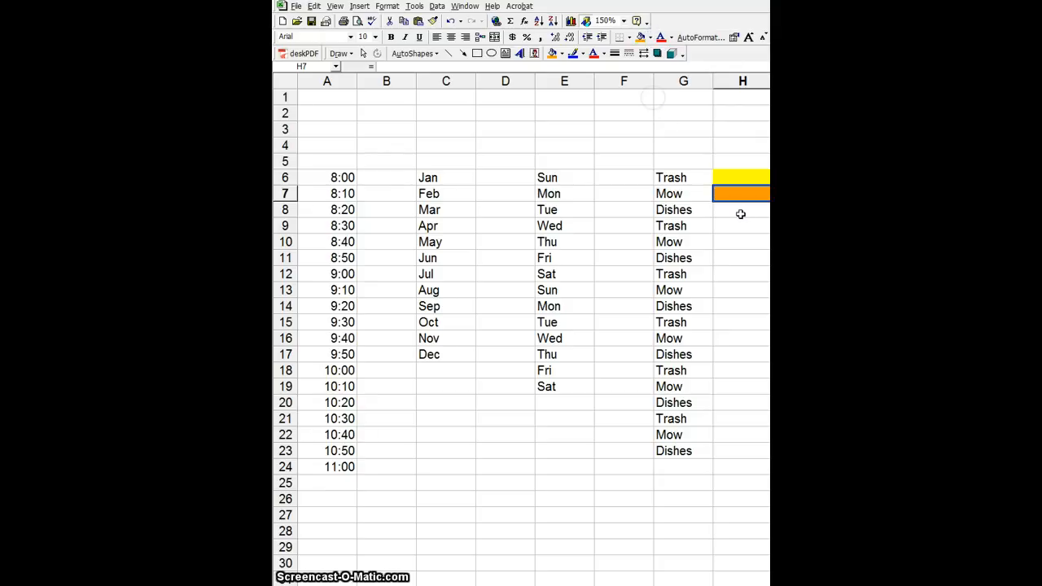
pyautogui.click(742, 214)
pyautogui.click(642, 38)
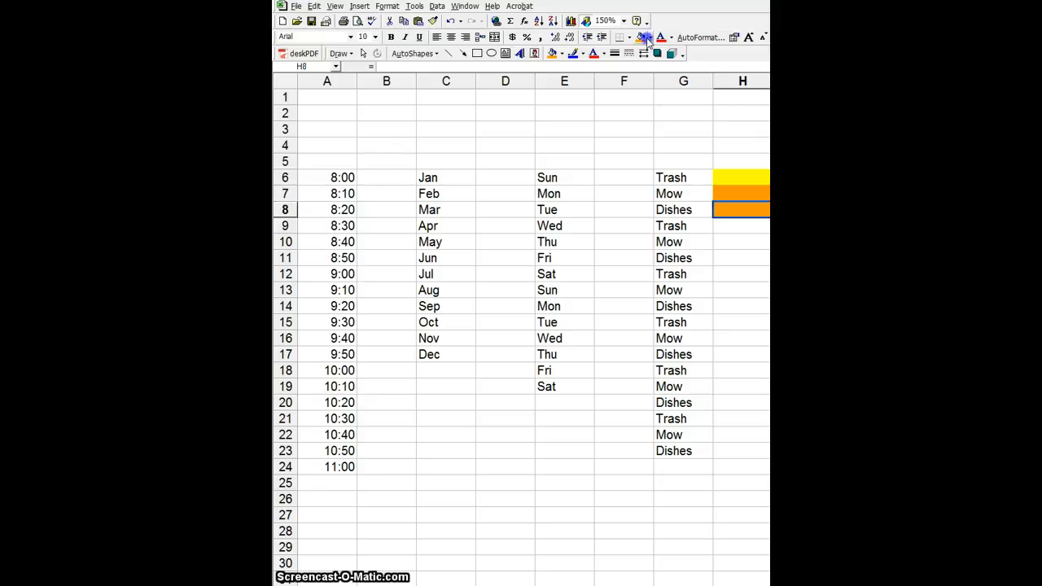
pyautogui.click(650, 37)
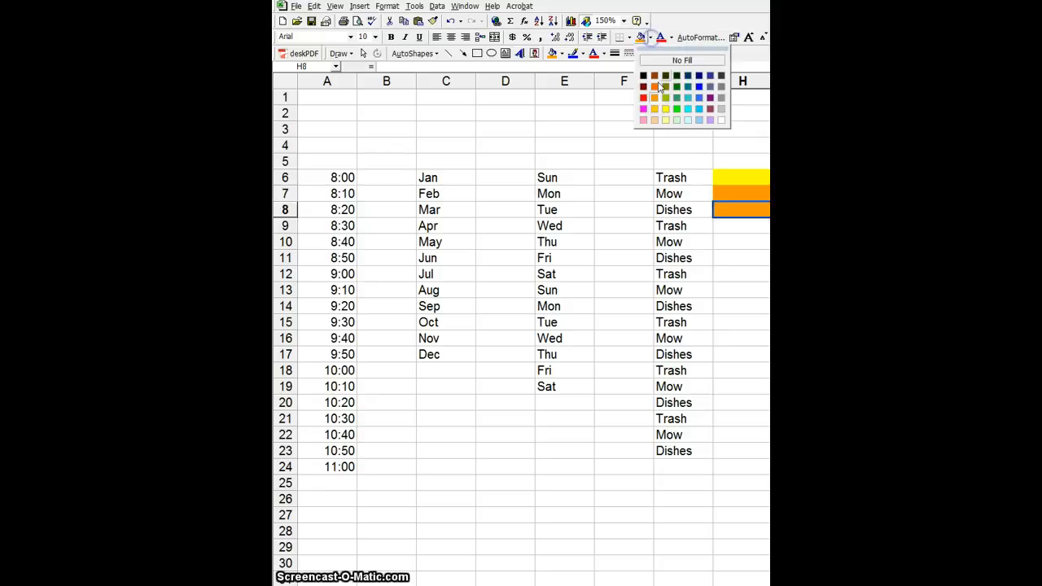
pyautogui.click(646, 97)
# - Fill H9 blue and repeat the four-colour pattern down to H23
pyautogui.click(737, 223)
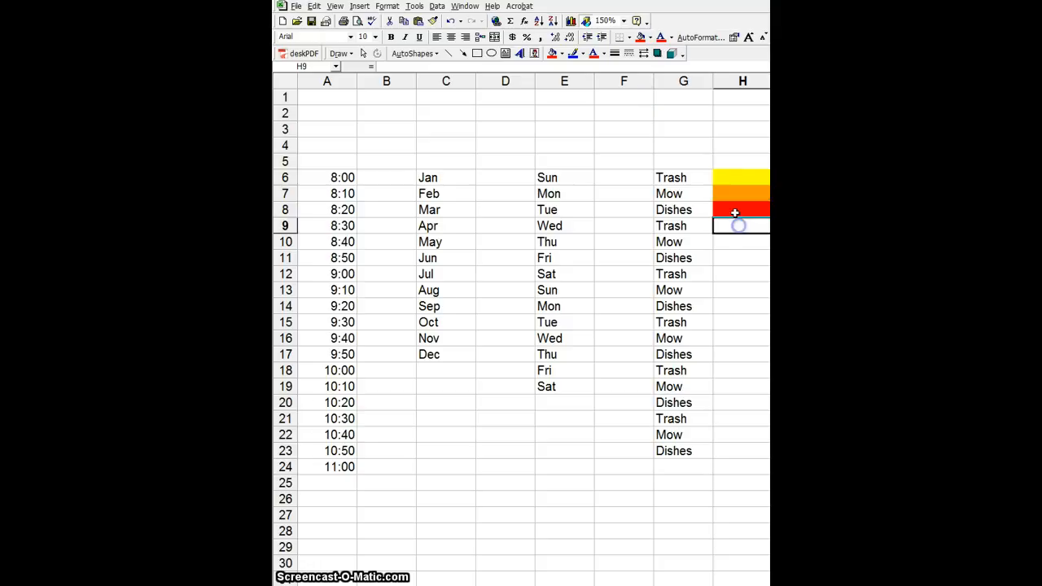
pyautogui.click(655, 39)
pyautogui.click(698, 87)
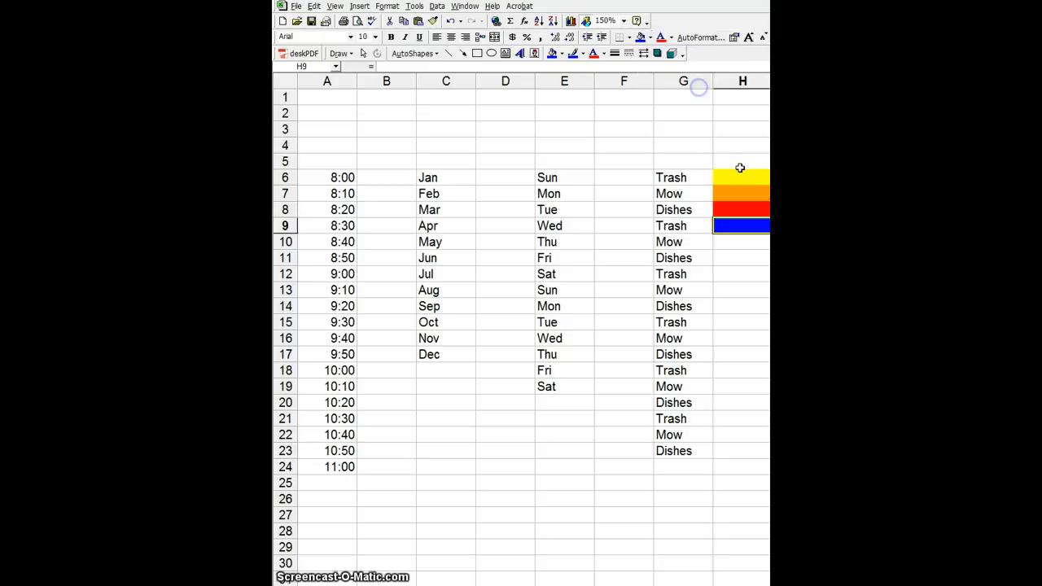
pyautogui.moveTo(741, 176); pyautogui.dragTo(768, 458)
pyautogui.click(689, 500)
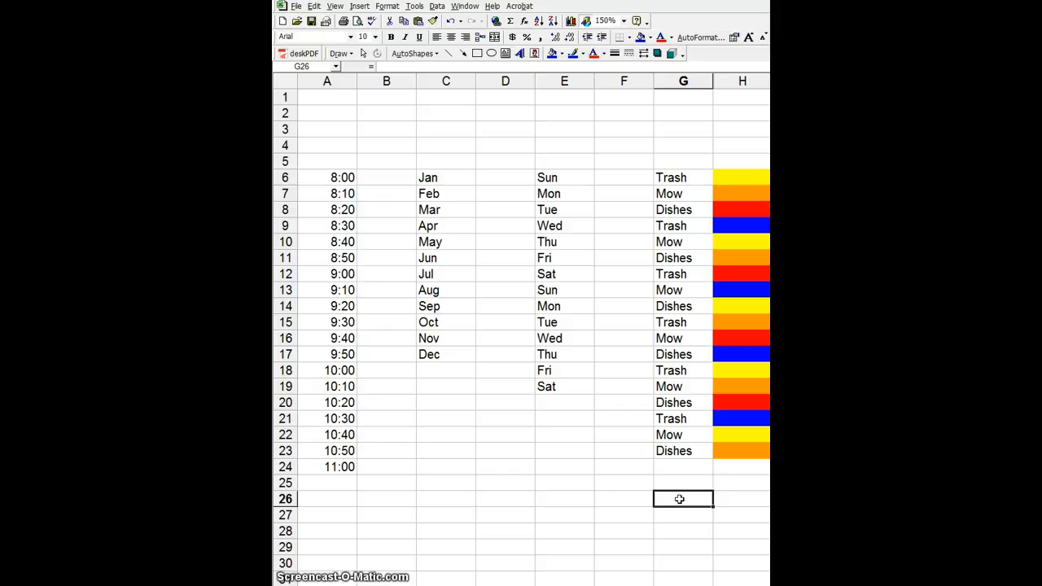
# - Type 4, 5, 16, 9 and 1 down B26:B30, then select those five numbers
pyautogui.click(397, 499)
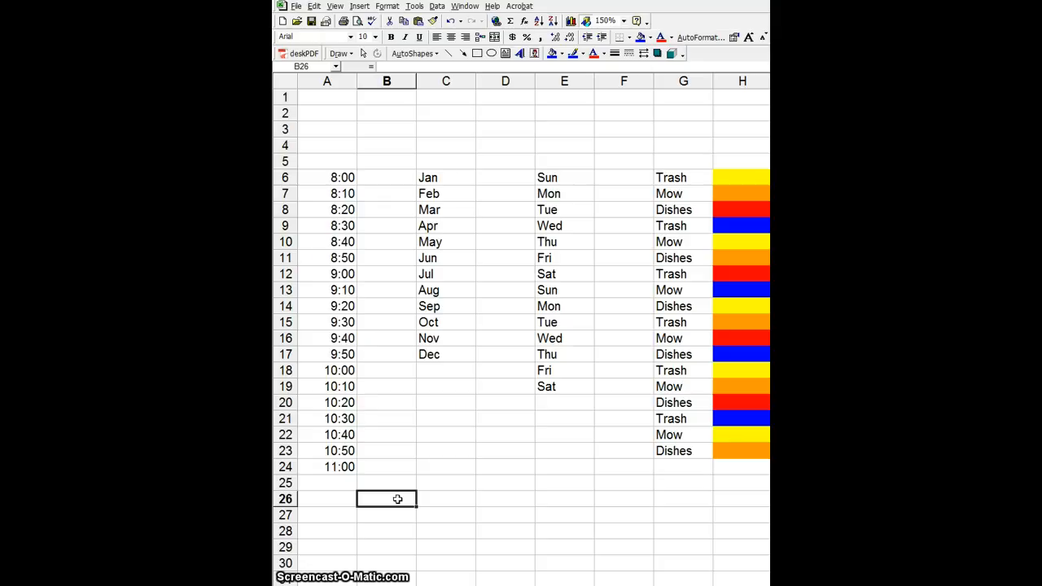
pyautogui.write('4')
pyautogui.press('Return')
pyautogui.write('5')
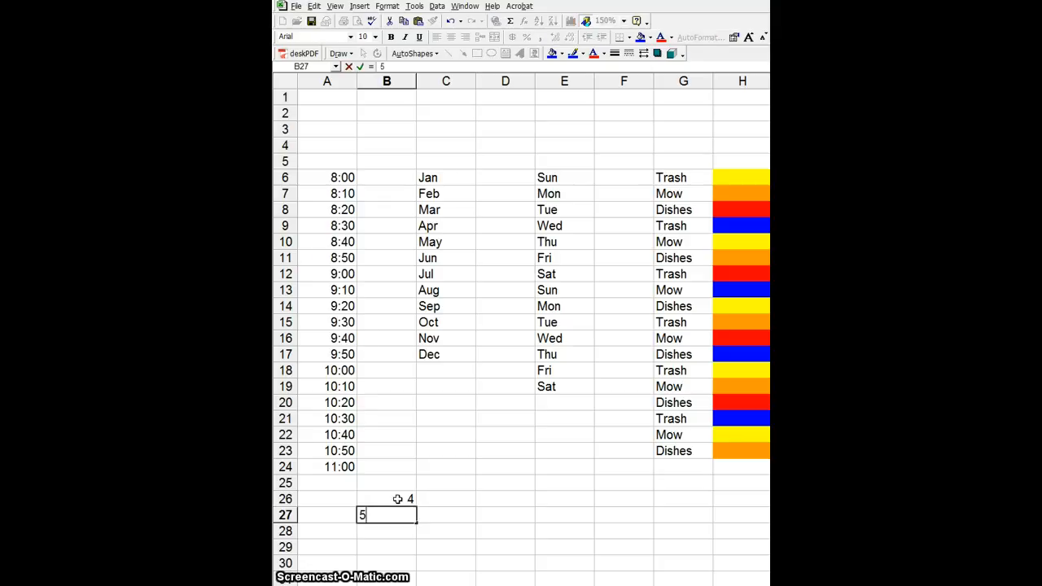
pyautogui.press('Return')
pyautogui.write('16')
pyautogui.press('Return')
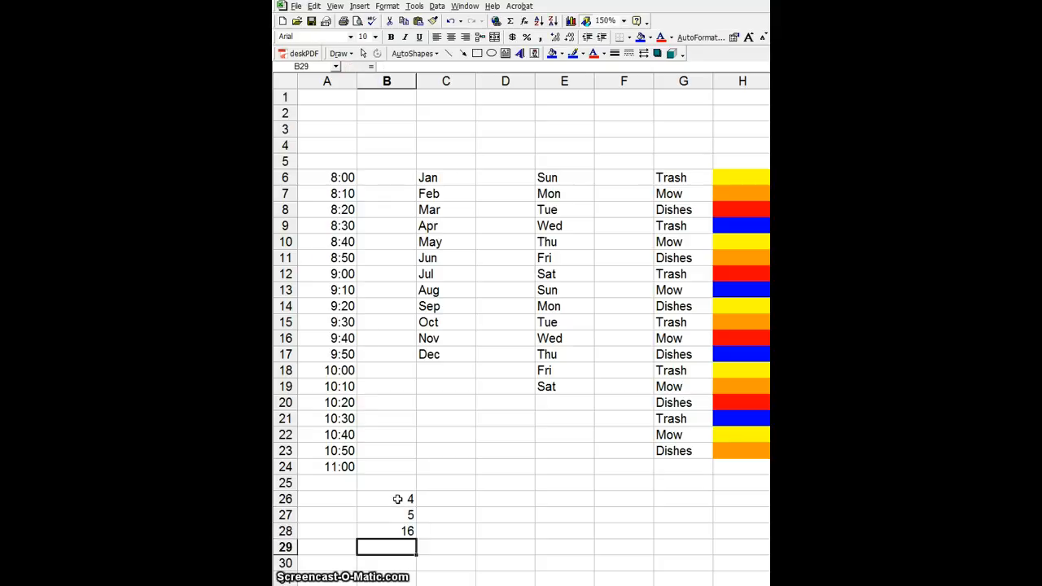
pyautogui.write('9')
pyautogui.press('Return')
pyautogui.write('1')
pyautogui.press('Up')
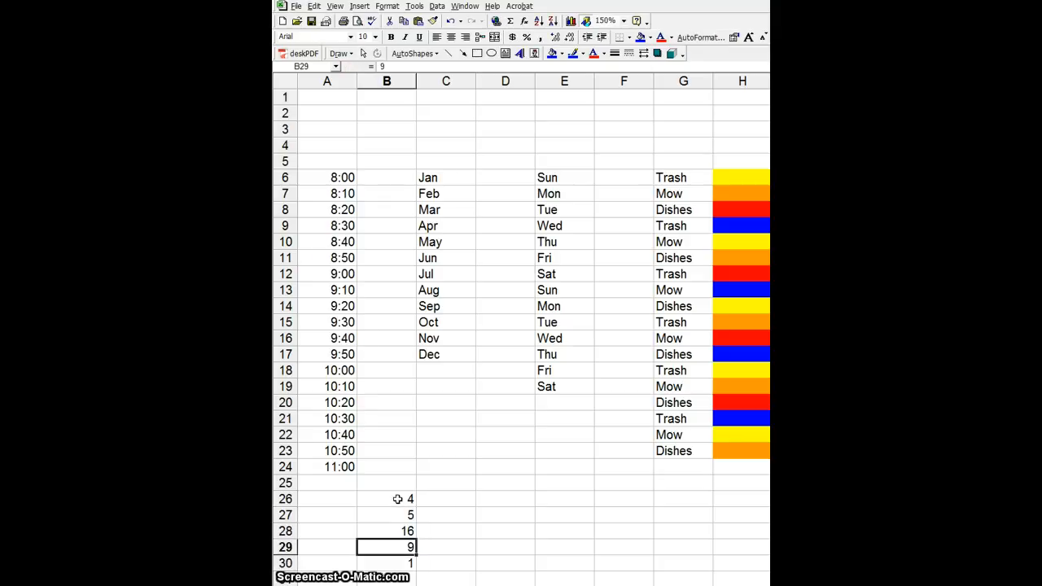
pyautogui.press('Right')
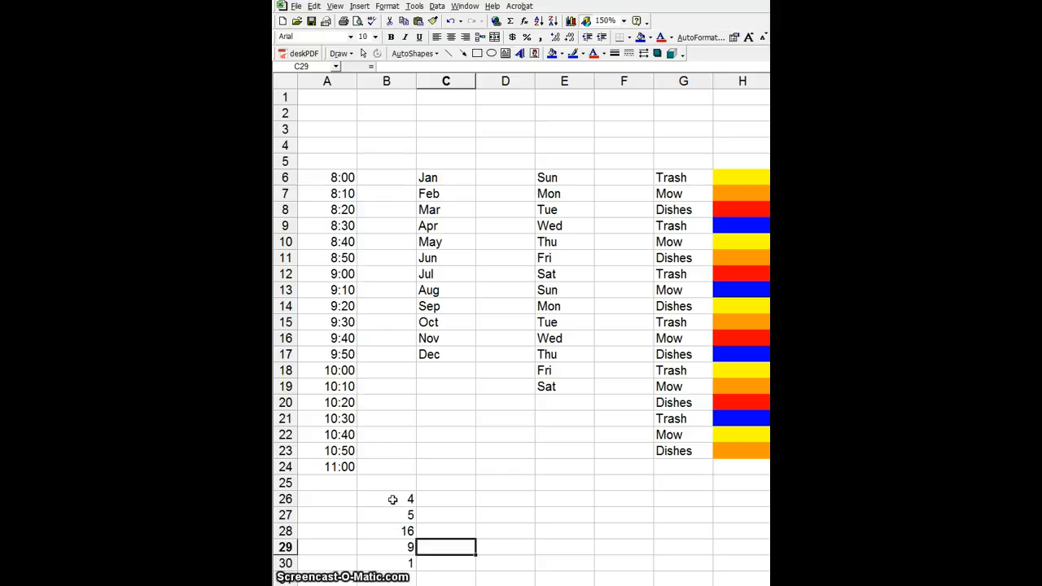
pyautogui.moveTo(392, 499); pyautogui.dragTo(396, 565)
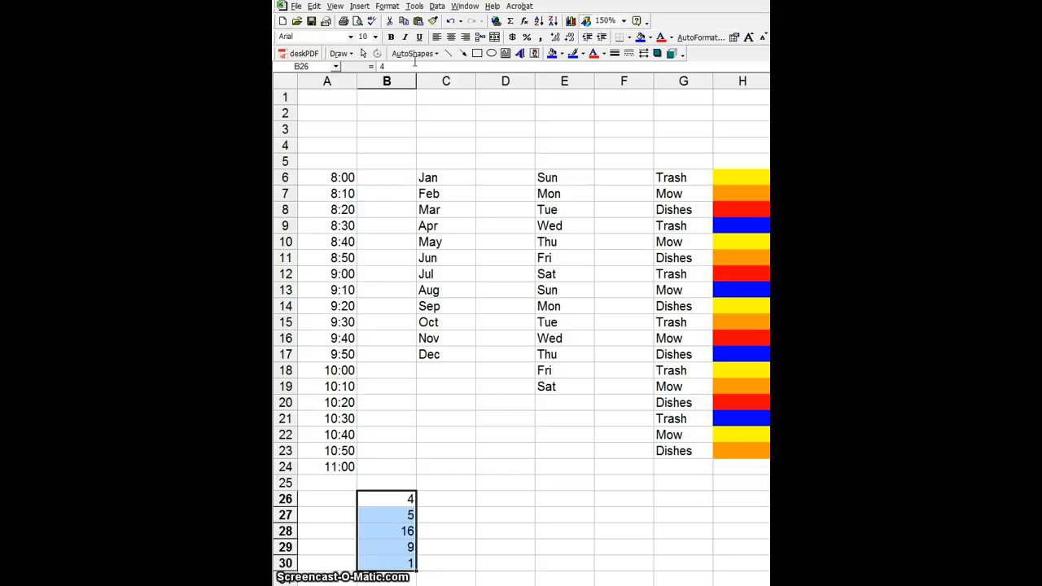
# - Apply the Currency format to B26:B30 via Format Cells, showing $4.00 to $1.00
pyautogui.click(389, 8)
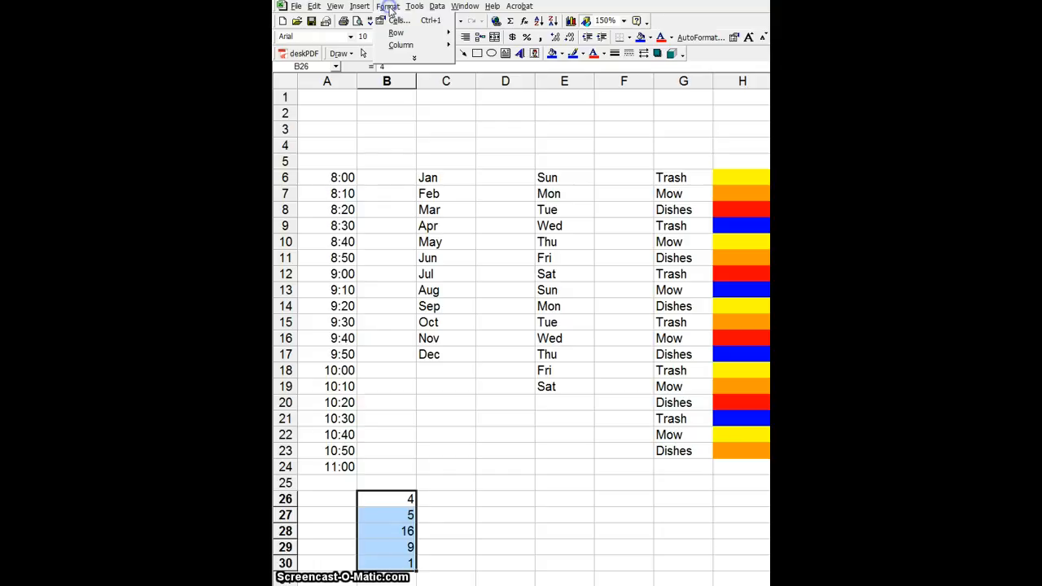
pyautogui.click(397, 22)
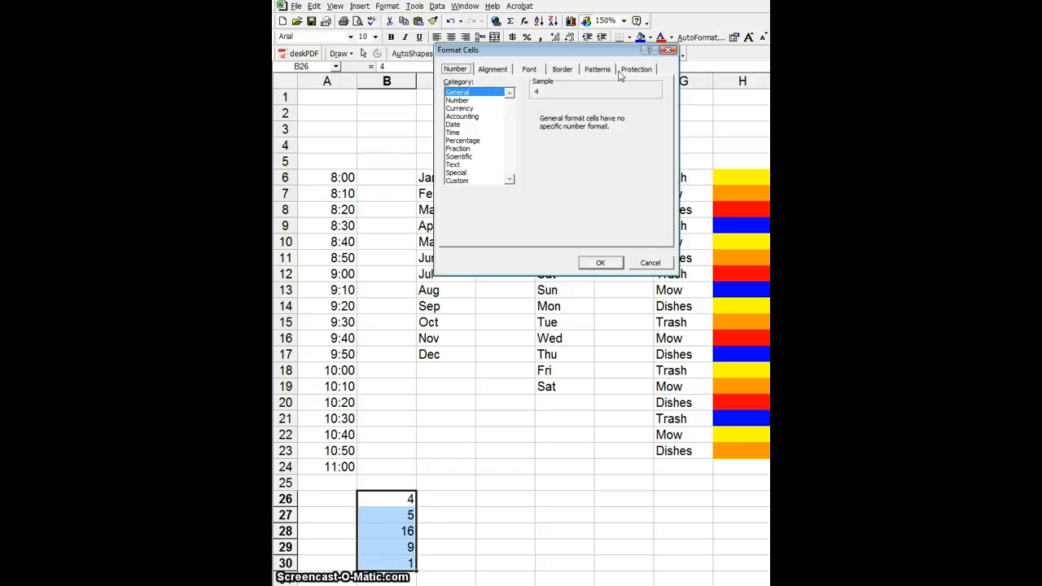
pyautogui.click(493, 71)
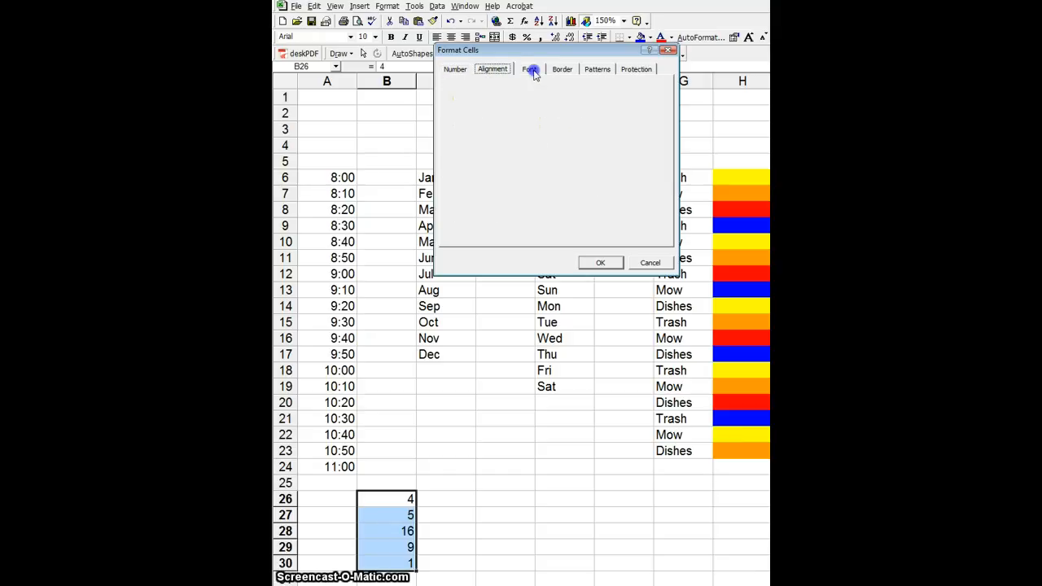
pyautogui.click(562, 69)
pyautogui.click(597, 69)
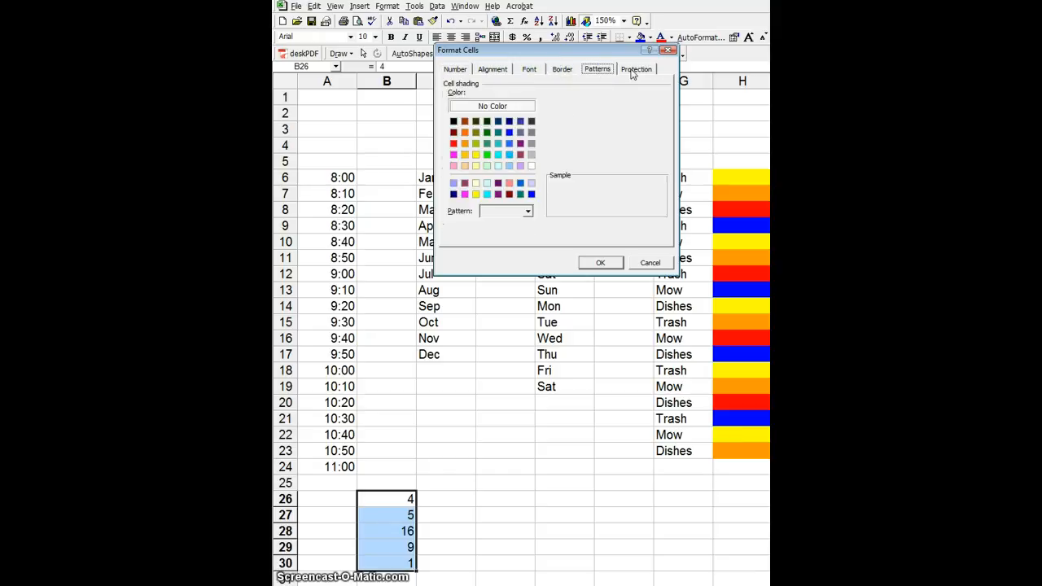
pyautogui.click(634, 70)
pyautogui.click(458, 71)
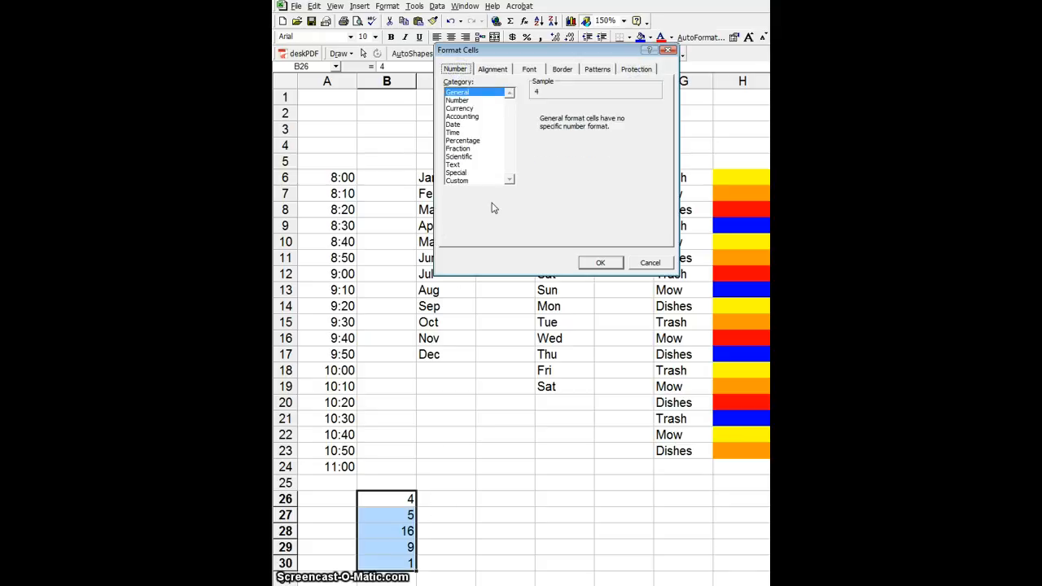
pyautogui.click(466, 110)
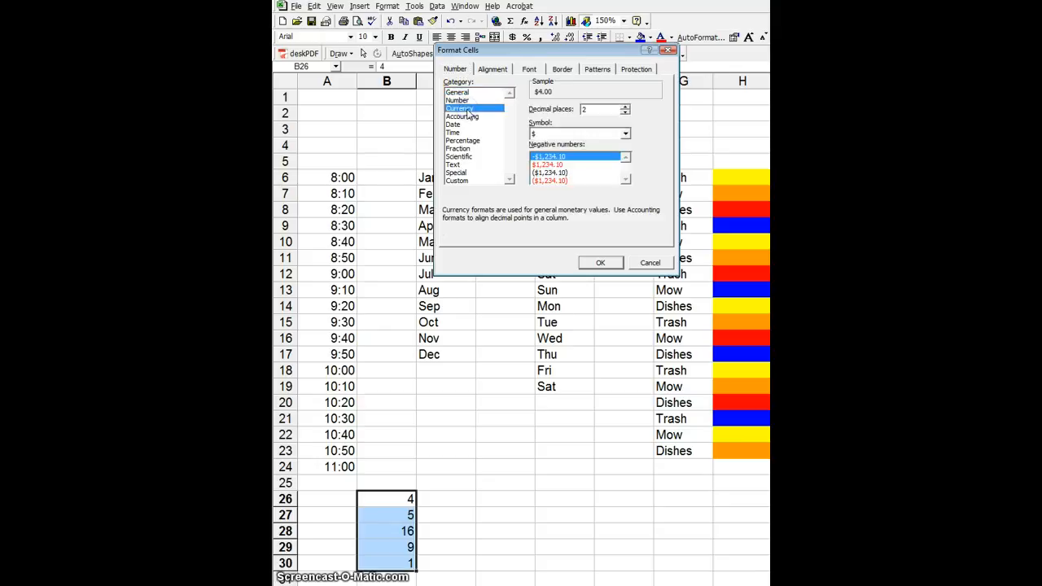
pyautogui.click(603, 262)
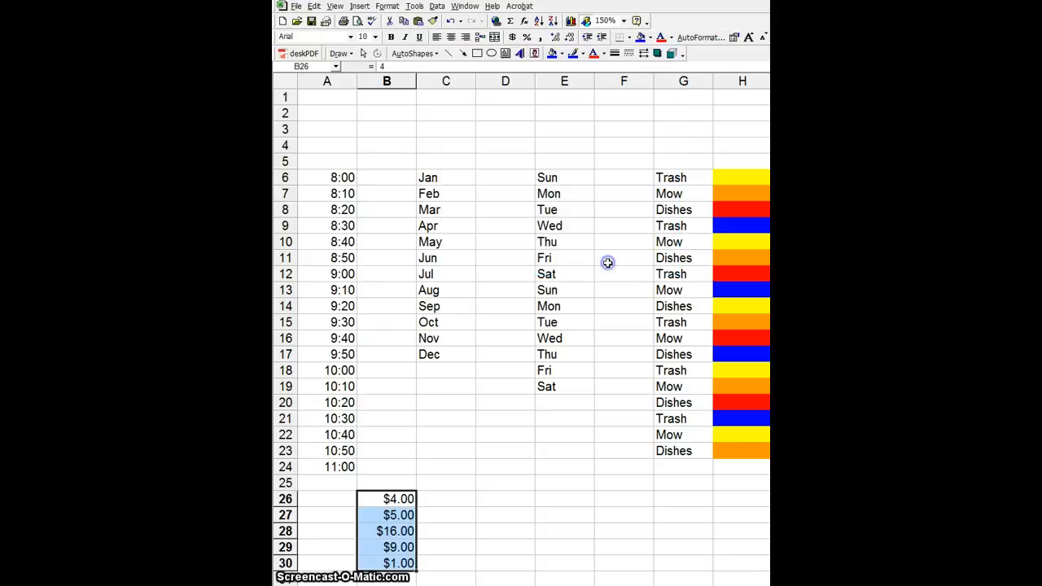
pyautogui.click(458, 502)
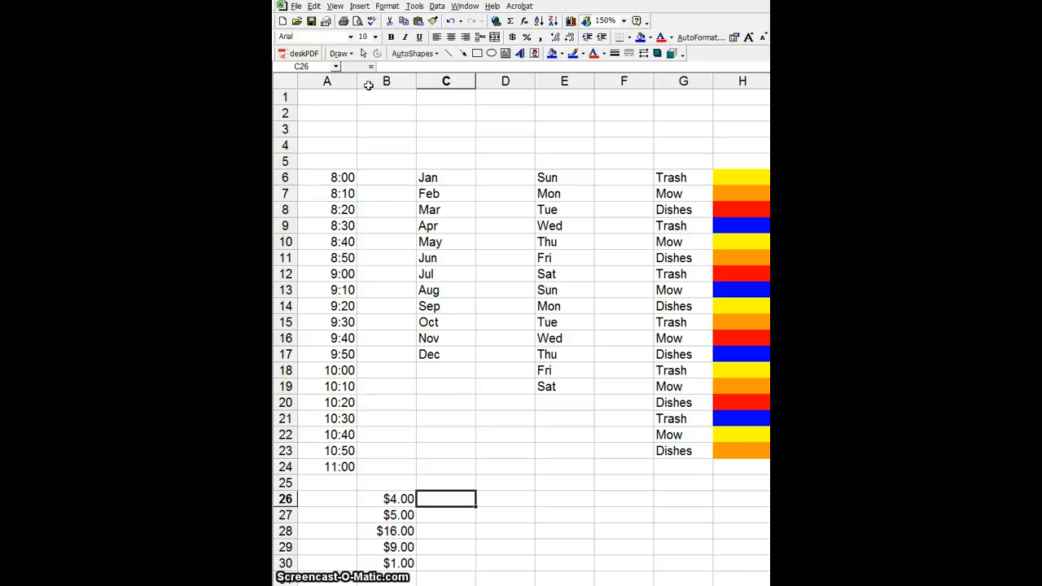
# - Type the person's full name into cell A1 as the sheet header
pyautogui.click(340, 95)
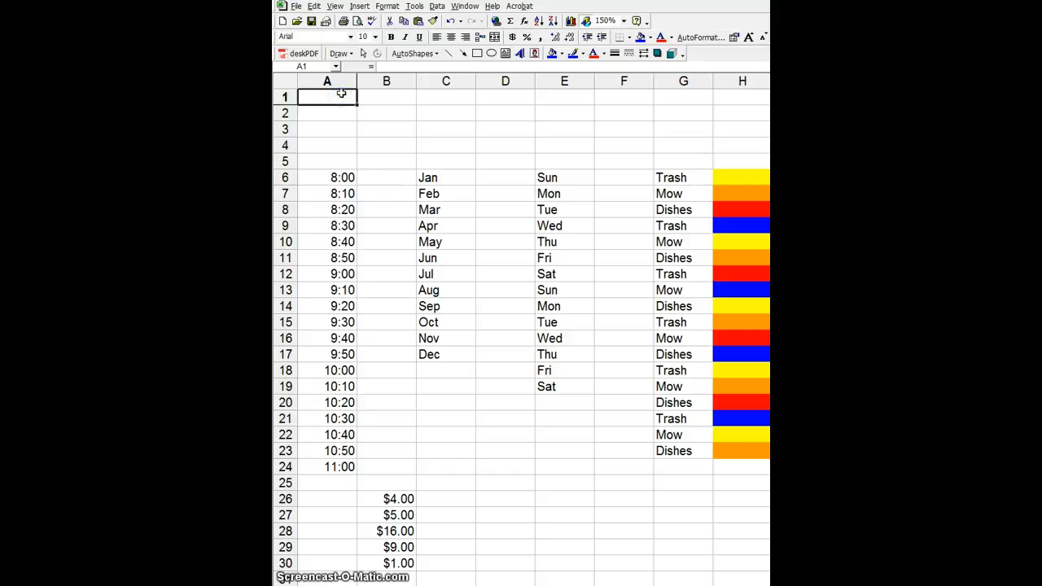
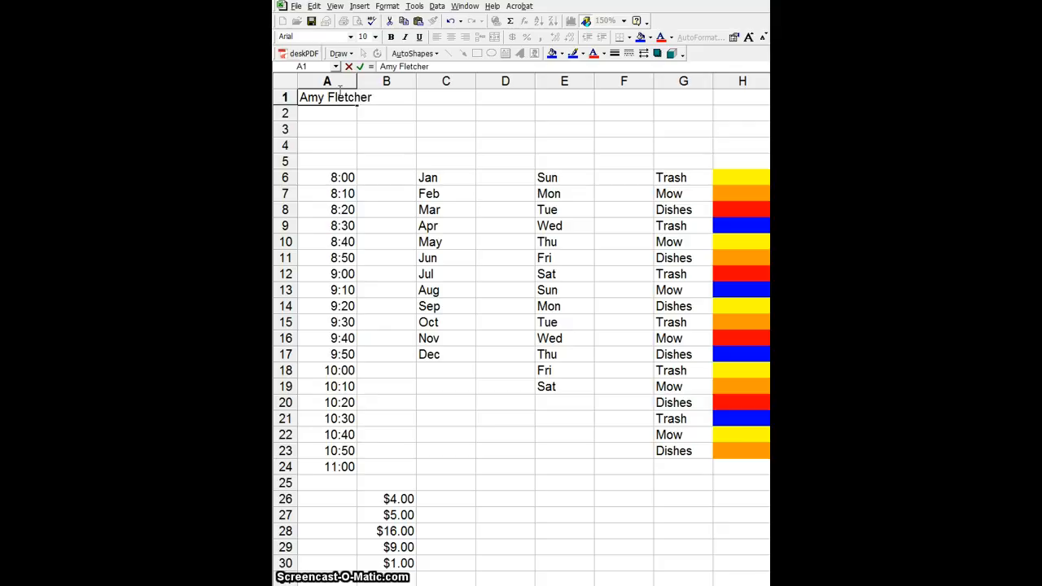
# - Save the workbook as 'fletcher lists' in the Documents folder as an Excel workbook
pyautogui.click(296, 6)
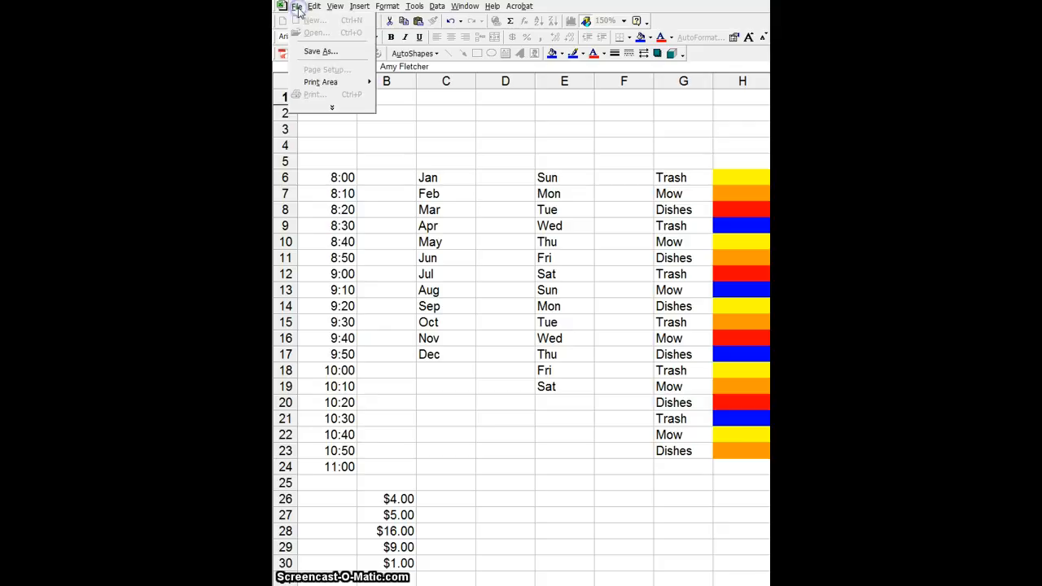
pyautogui.click(317, 52)
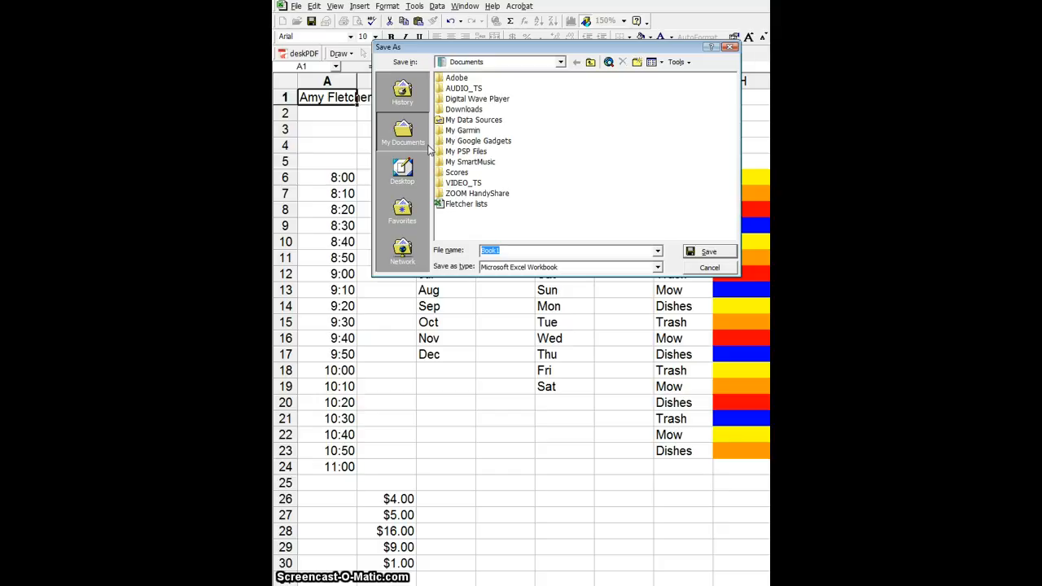
pyautogui.write('fletcher li')
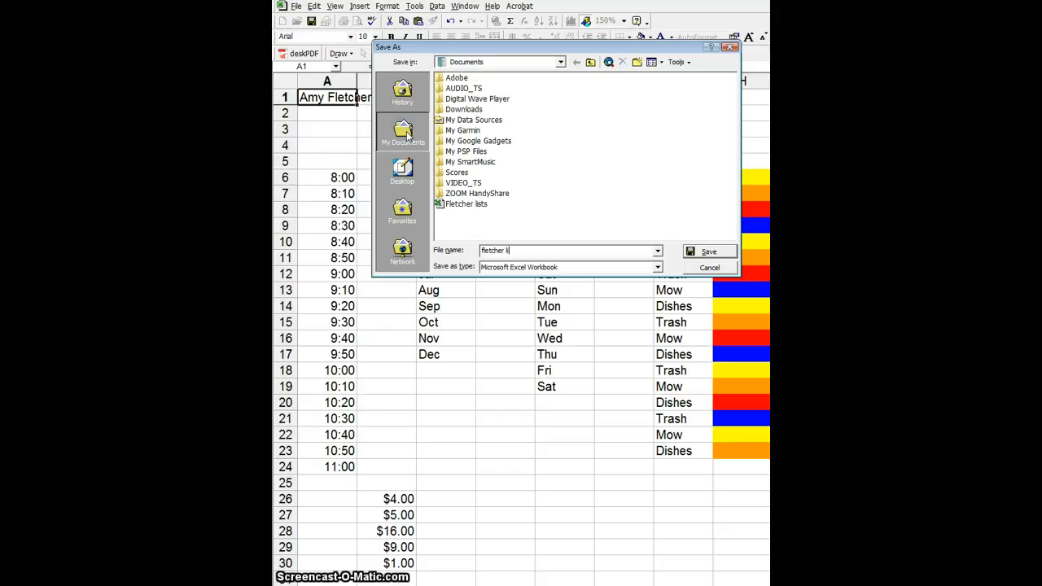
pyautogui.write('sts')
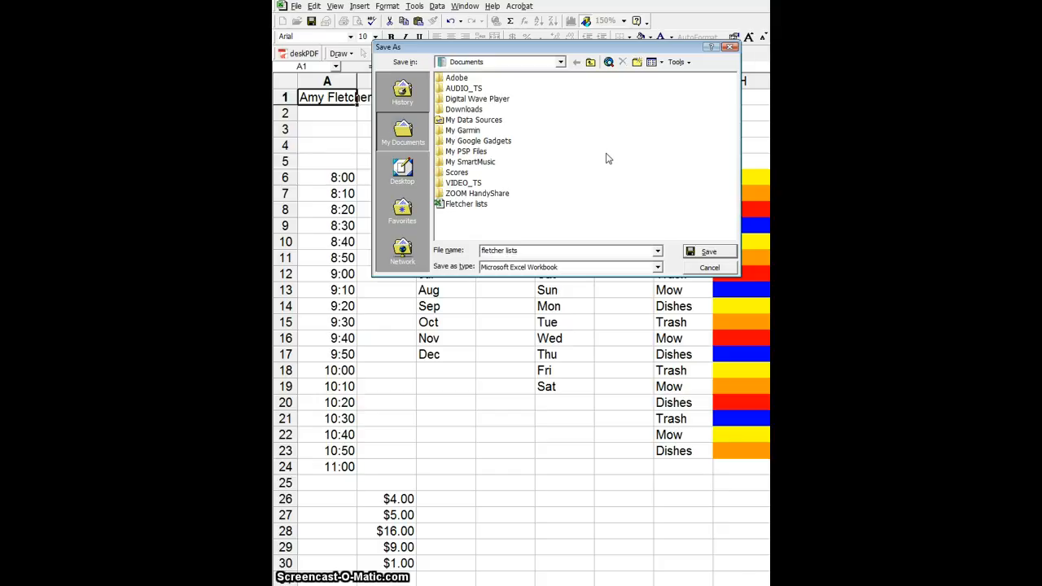
pyautogui.click(716, 254)
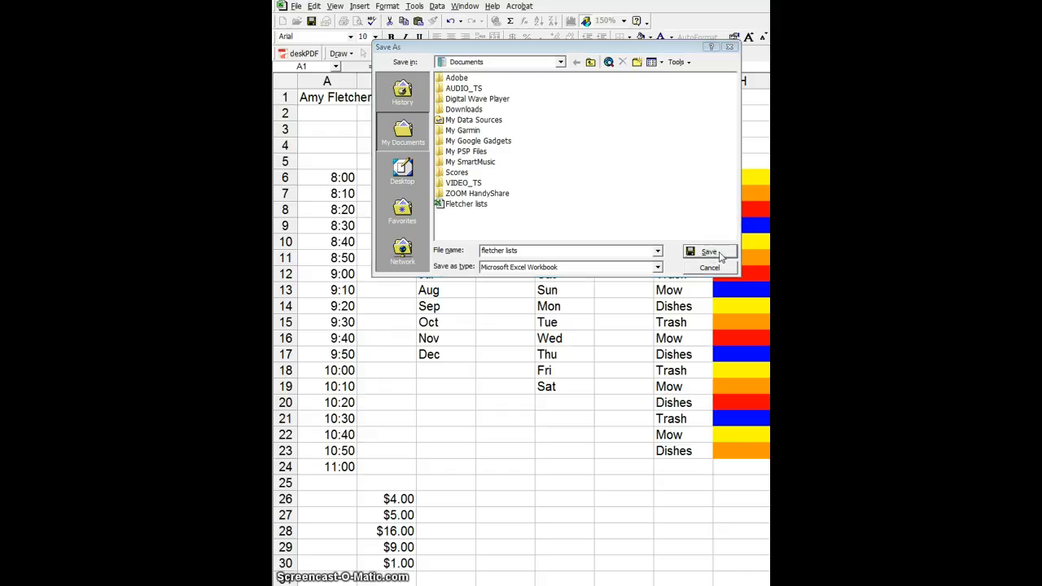